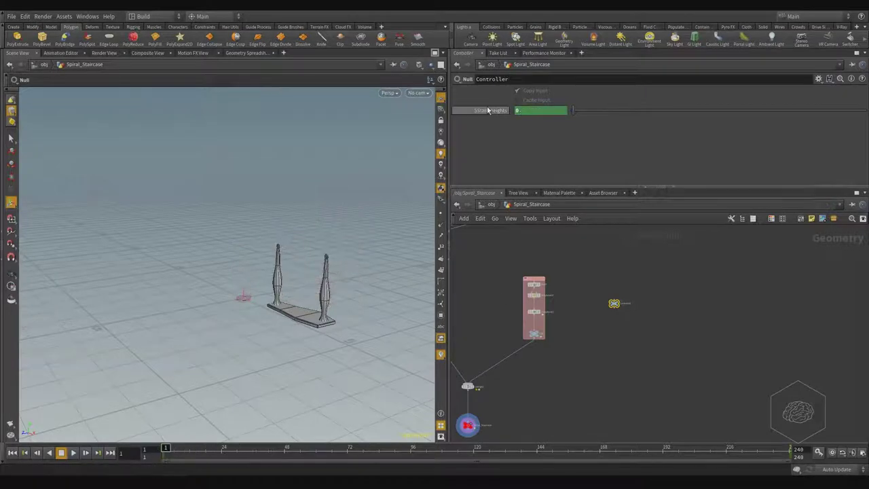
# Select the Controller node and delete the Stair_heights keyframes, keeping the value 10.
pyautogui.moveTo(614, 319); pyautogui.dragTo(700, 374, button='middle')
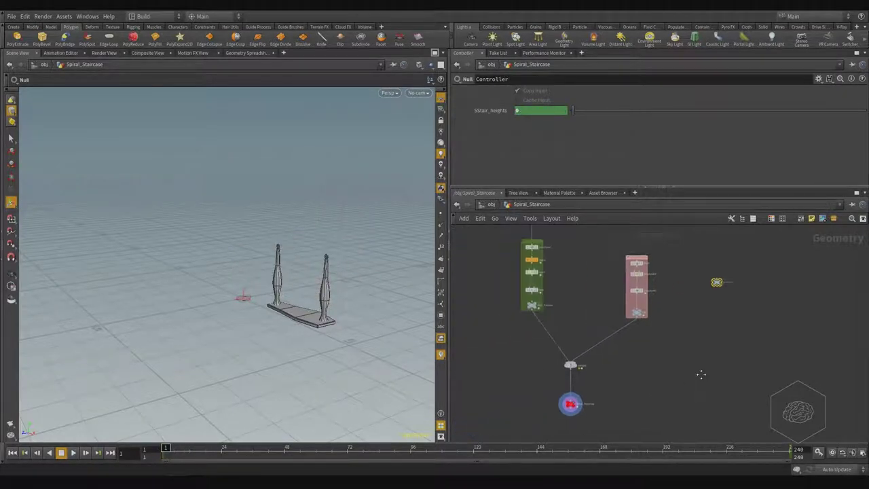
pyautogui.scroll(2, 586, 335)
pyautogui.scroll(-3, 586, 335)
pyautogui.scroll(3, 754, 302)
pyautogui.moveTo(765, 271); pyautogui.dragTo(669, 367)
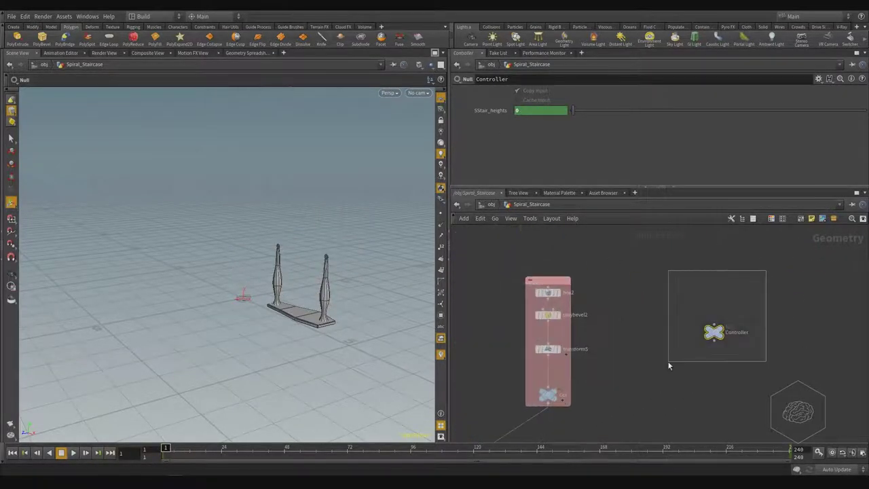
pyautogui.rightClick(493, 112)
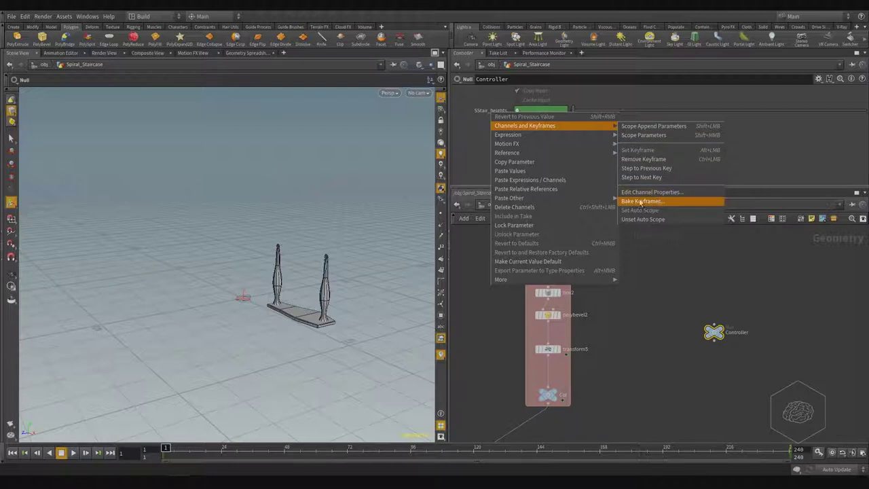
pyautogui.click(520, 207)
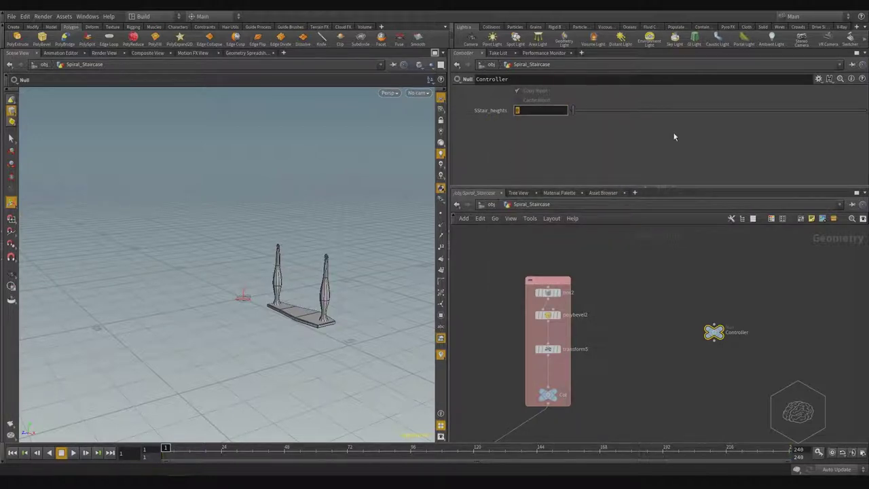
pyautogui.write('10')
pyautogui.press('Return')
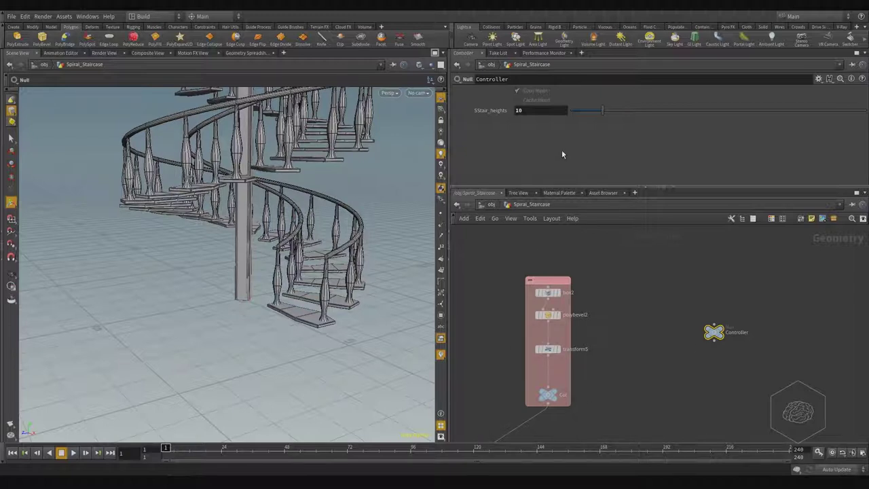
# Set Stair_heights to 0.
pyautogui.click(541, 110)
pyautogui.write('0')
pyautogui.press('Return')
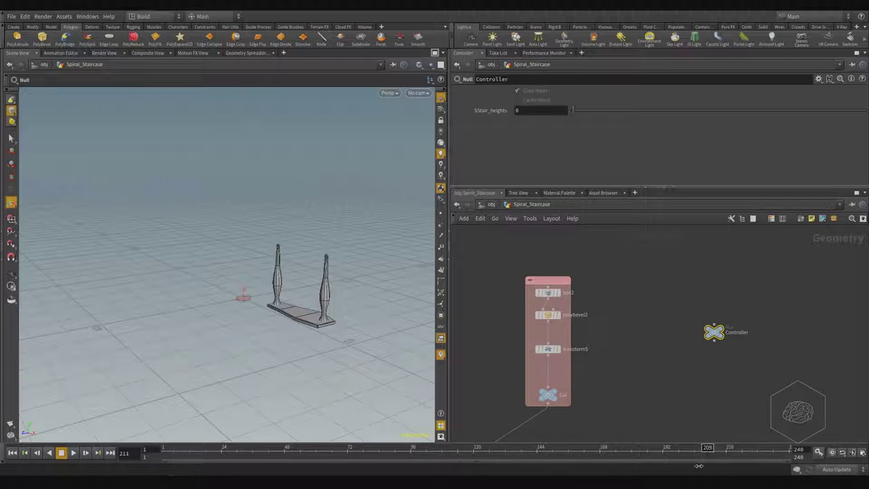
# Remove the ch("sy")/2 expression from transform5's Translate parameter.
pyautogui.rightClick(491, 111)
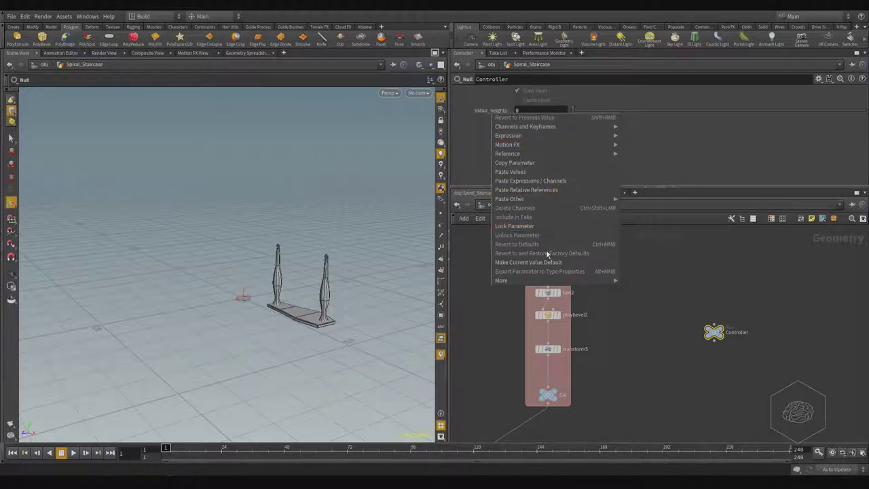
pyautogui.click(762, 310)
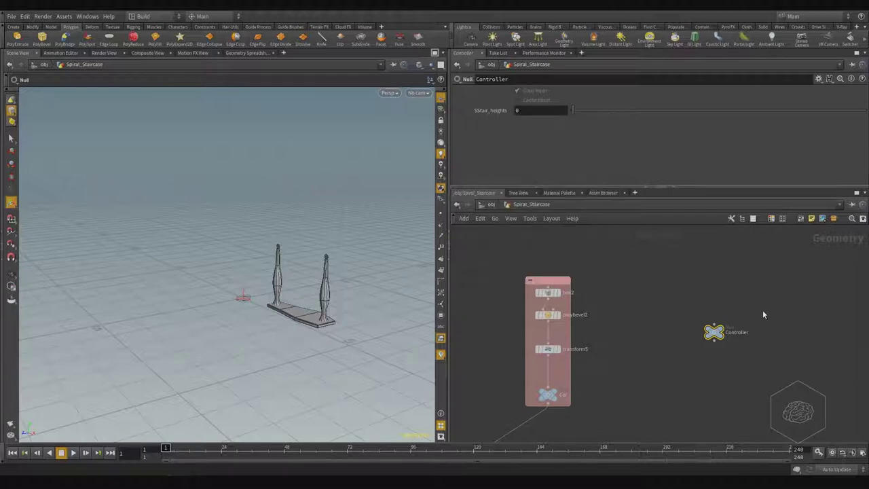
pyautogui.moveTo(593, 360); pyautogui.dragTo(713, 308, button='middle')
pyautogui.scroll(3, 679, 319)
pyautogui.click(648, 322)
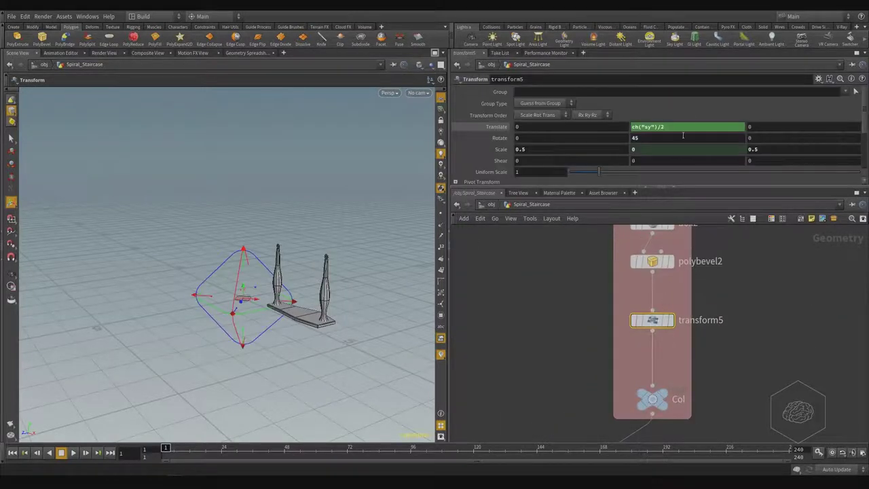
pyautogui.rightClick(681, 127)
pyautogui.moveTo(651, 262)
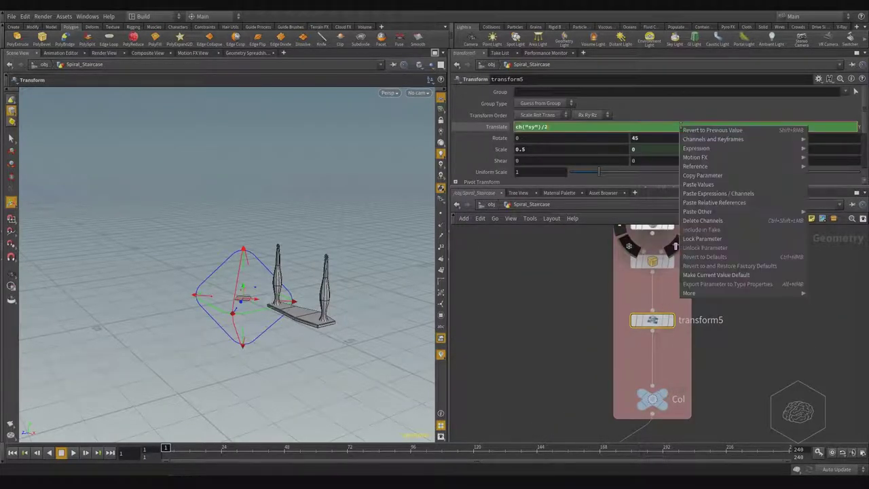
pyautogui.click(701, 222)
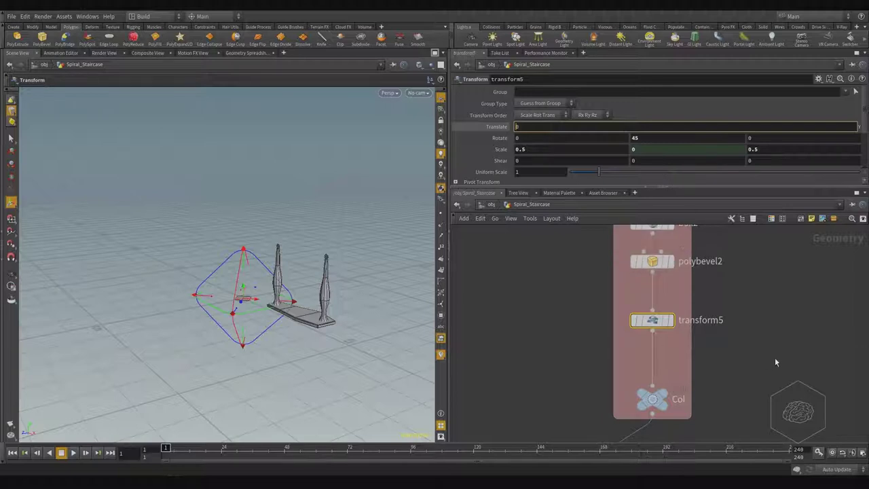
# Drag the Controller's Stair_heights slider up to 44.5.
pyautogui.moveTo(775, 357); pyautogui.dragTo(584, 357, button='middle')
pyautogui.click(719, 339)
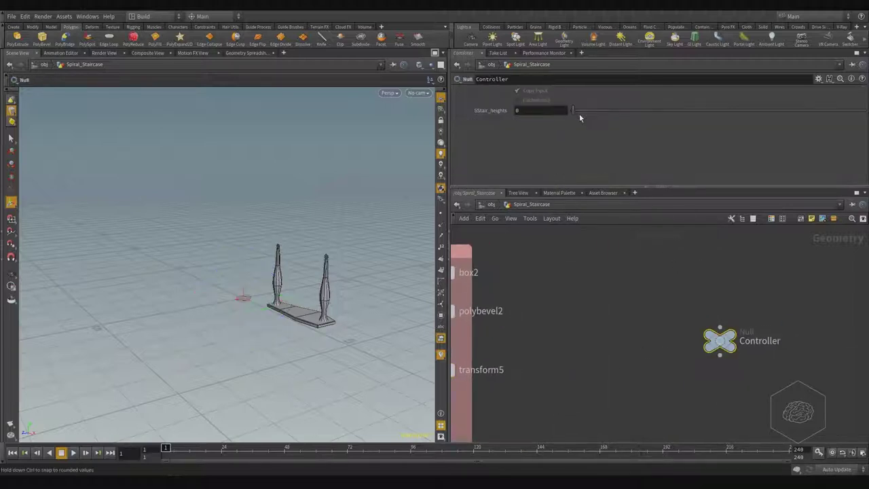
pyautogui.moveTo(639, 113); pyautogui.dragTo(704, 112)
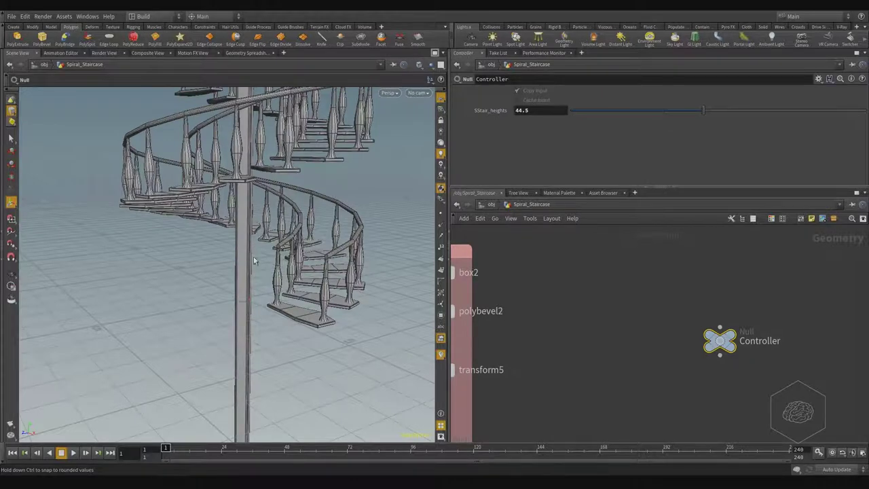
pyautogui.press('Escape')
pyautogui.scroll(-5, 253, 250)
pyautogui.scroll(-5, 241, 295)
pyautogui.scroll(-3, 246, 287)
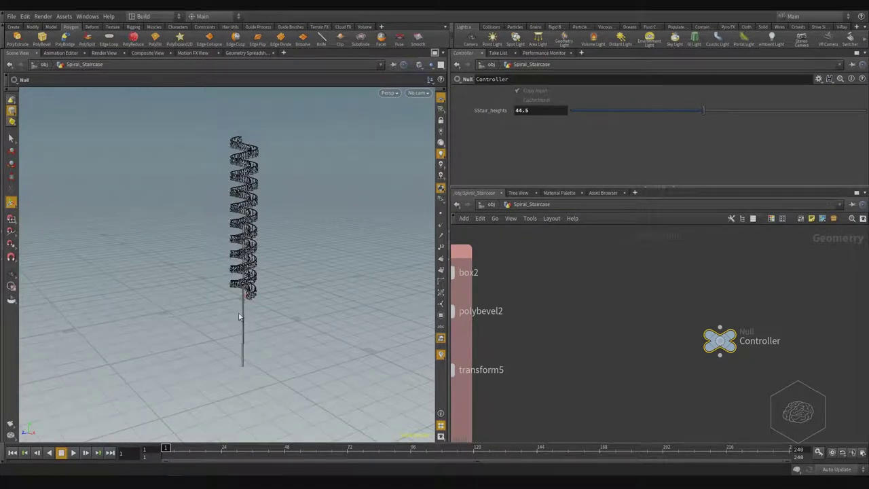
pyautogui.scroll(3, 239, 316)
pyautogui.scroll(3, 238, 287)
pyautogui.scroll(5, 238, 315)
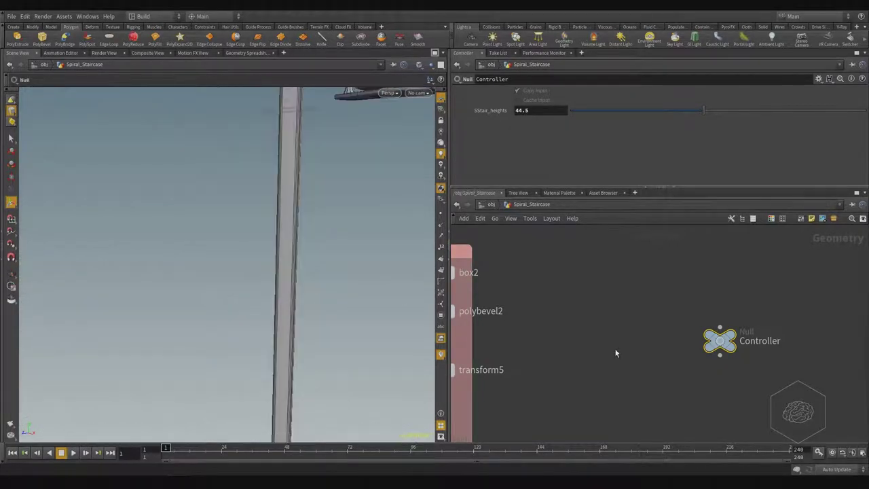
pyautogui.moveTo(616, 353)
pyautogui.mouseDown(button='middle')
pyautogui.moveTo(692, 345)
pyautogui.moveTo(679, 299)
pyautogui.mouseUp(button='middle')
# Undo the Translate channel deletion and the Stair_heights change with repeated Ctrl+Z.
pyautogui.click(609, 293)
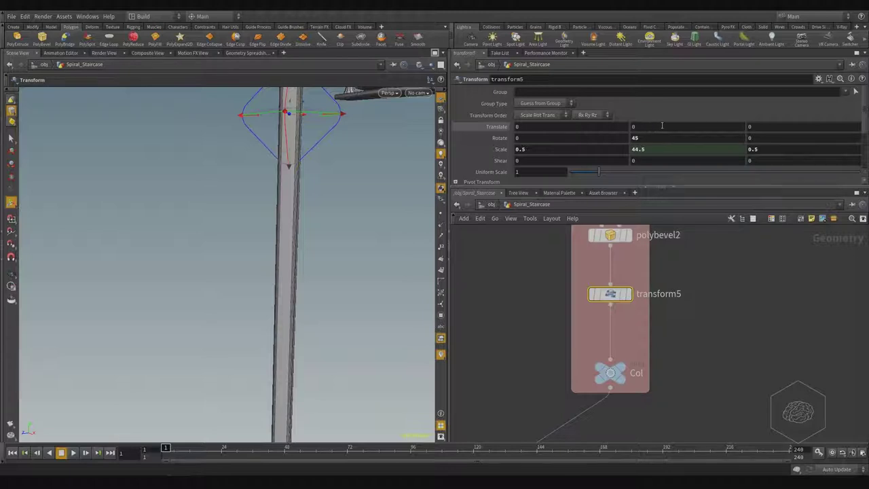
pyautogui.moveTo(704, 262); pyautogui.dragTo(691, 327, button='middle')
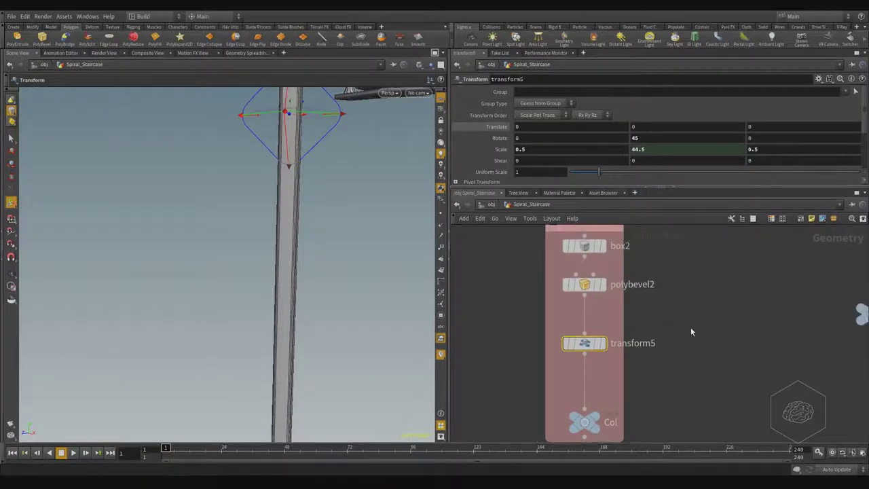
pyautogui.hotkey('ctrl', 'z')
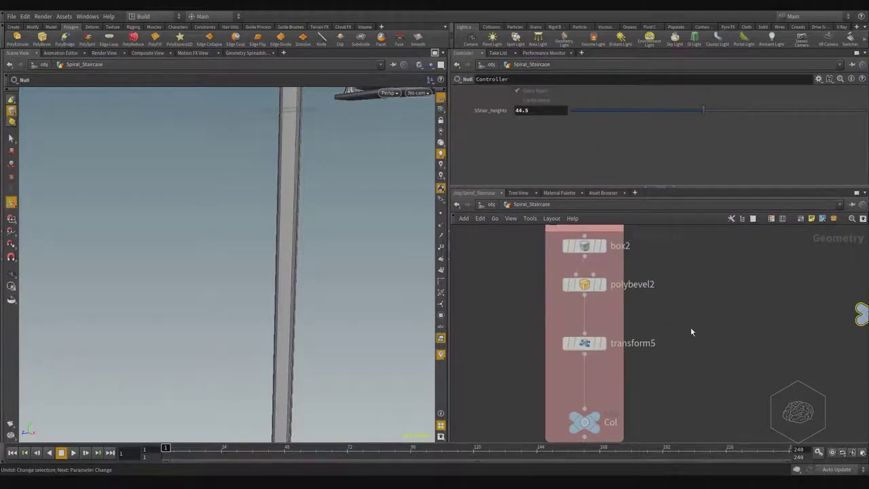
pyautogui.hotkey('ctrl', 'z')
pyautogui.hotkey('ctrl', 'z')
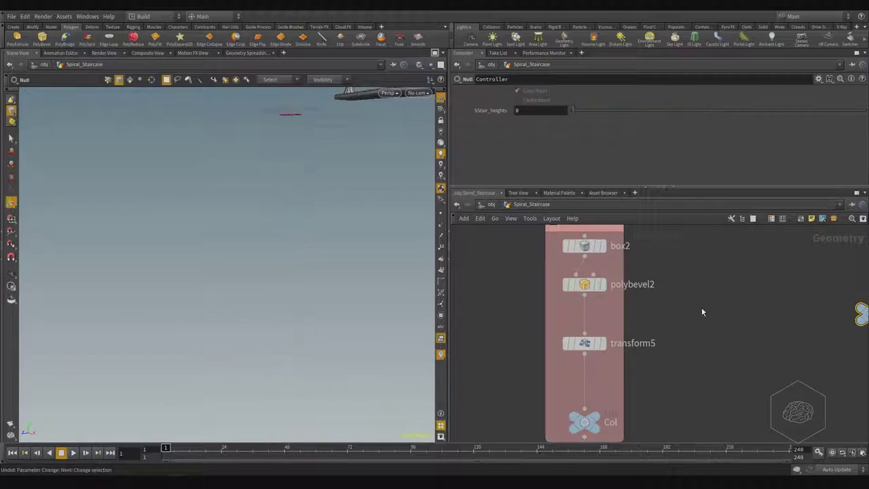
pyautogui.click(586, 362)
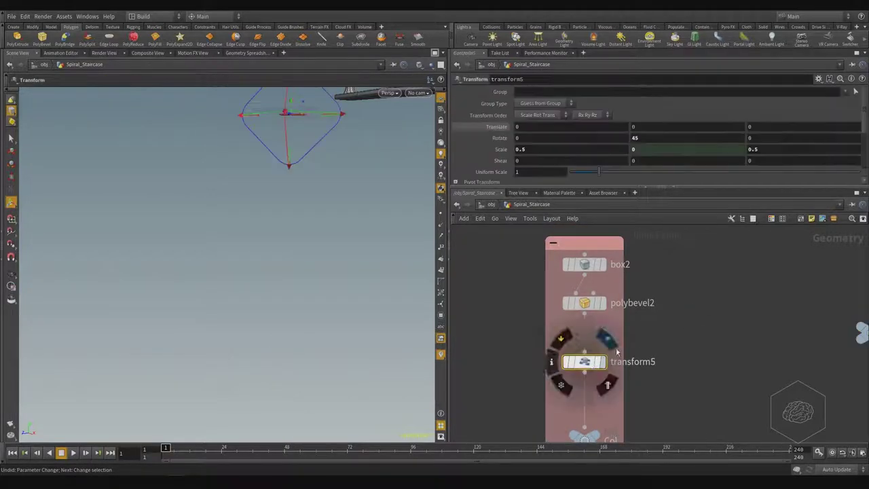
pyautogui.hotkey('ctrl', 'z')
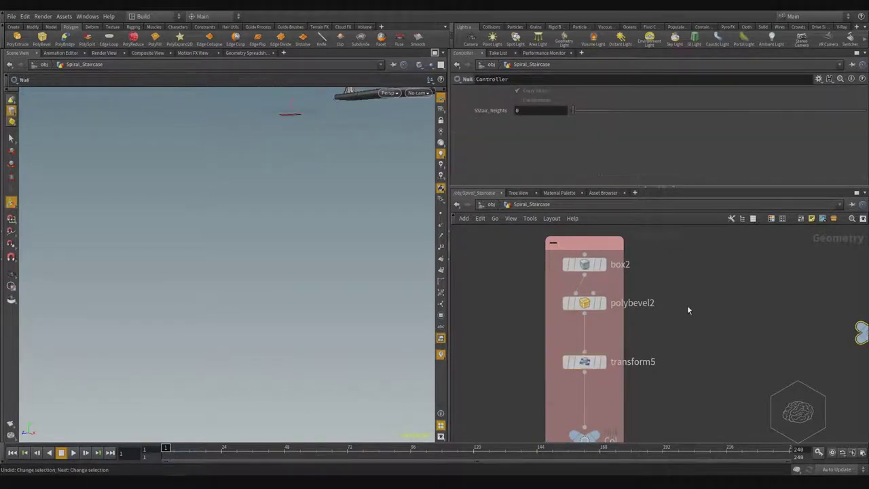
pyautogui.hotkey('ctrl', 'z')
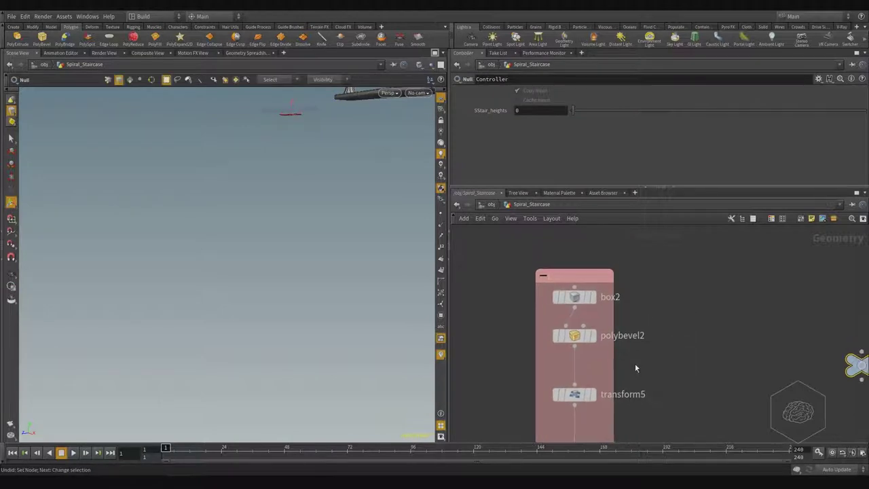
pyautogui.hotkey('ctrl', 'z')
pyautogui.hotkey('ctrl', 'z')
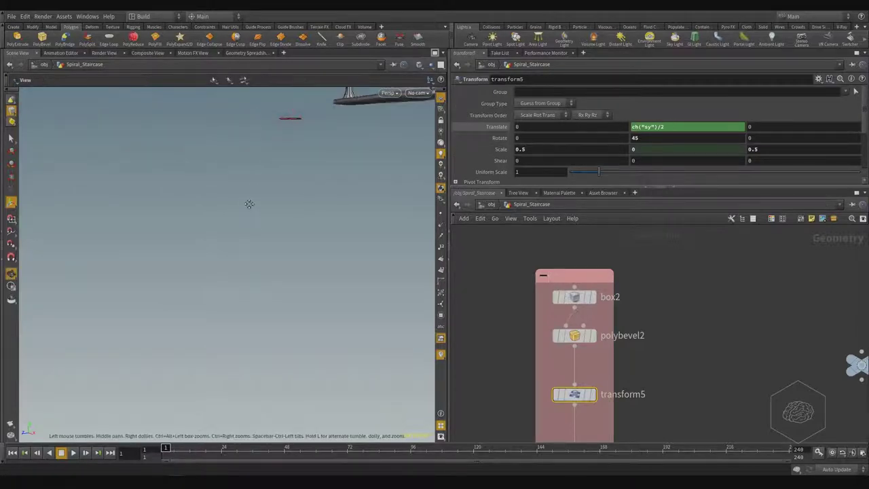
# Frame the staircase, check transform5's evaluated Translate Y, and reselect the Controller node.
pyautogui.press('h')
pyautogui.moveTo(707, 307); pyautogui.dragTo(663, 313, button='middle')
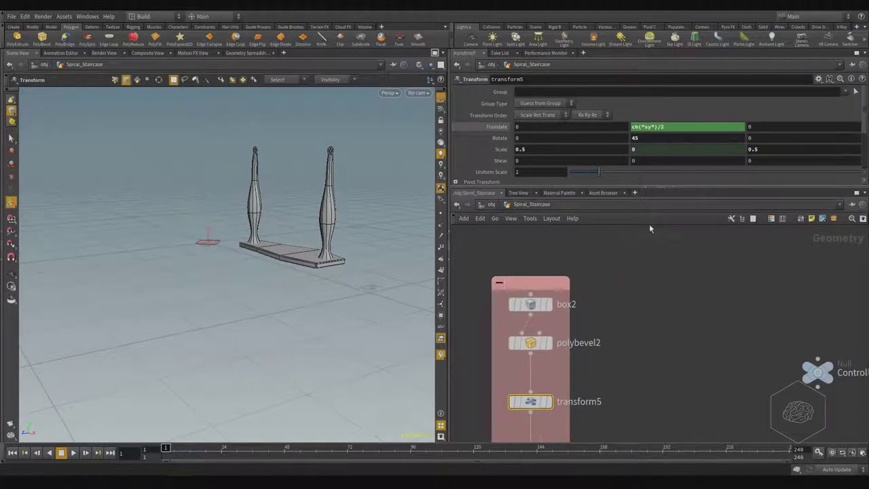
pyautogui.click(513, 127)
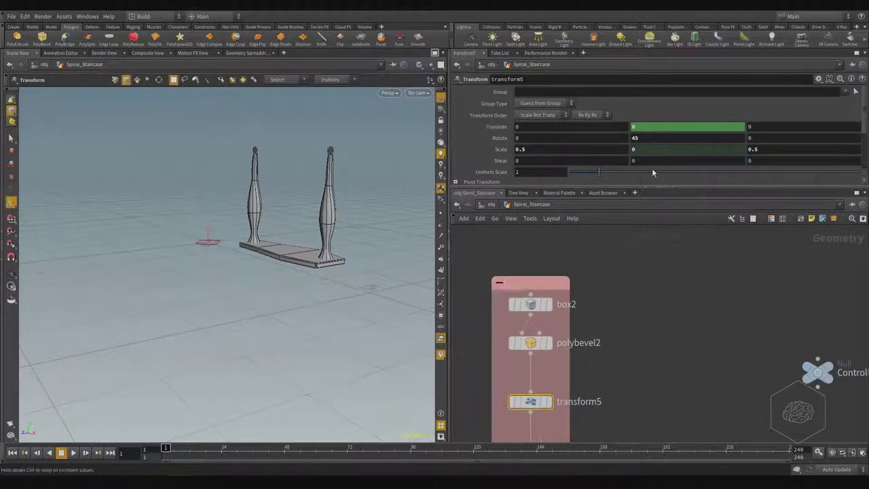
pyautogui.moveTo(741, 367); pyautogui.dragTo(648, 331, button='middle')
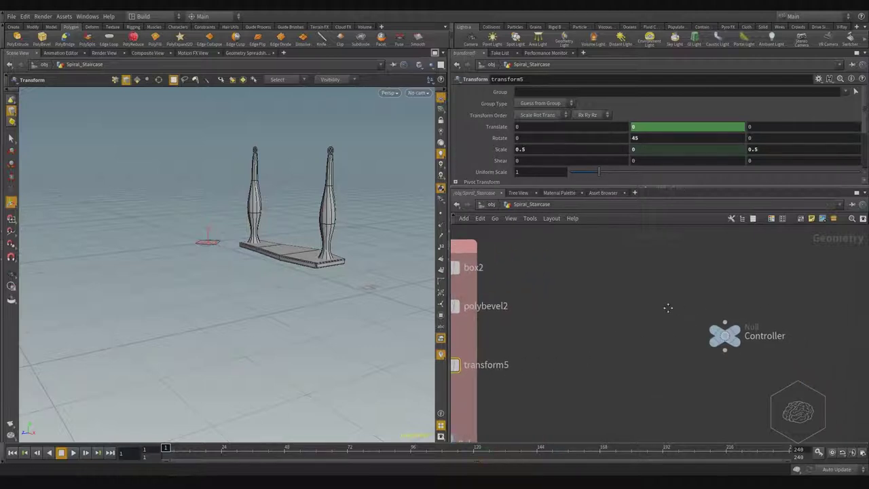
pyautogui.moveTo(815, 275); pyautogui.dragTo(684, 383)
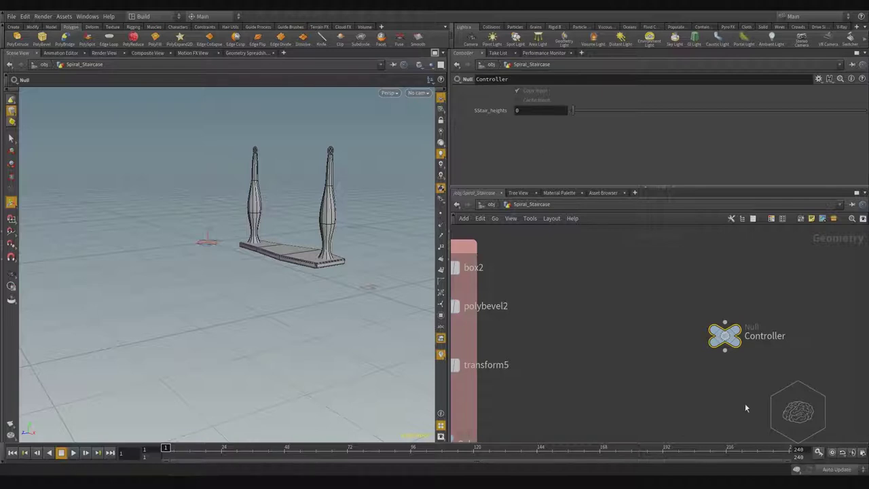
# Turn on auto-keying and real-time playback, then save Global Animation Options as default.
pyautogui.click(818, 455)
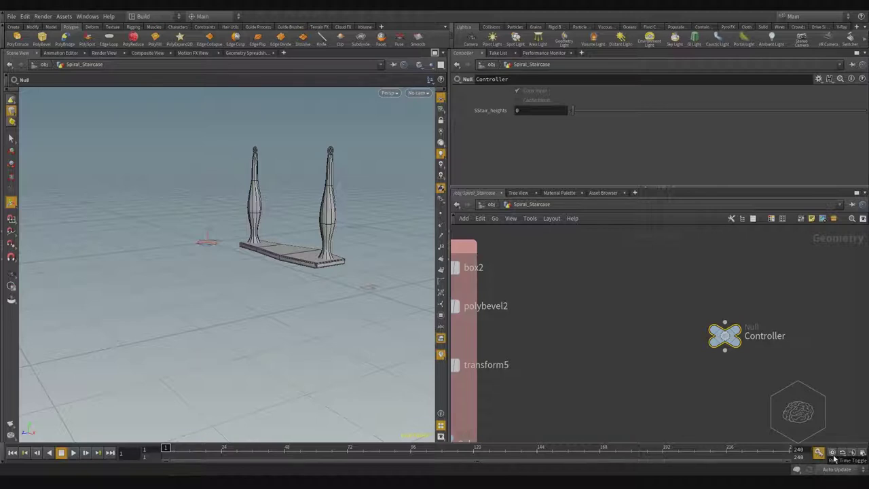
pyautogui.click(834, 458)
pyautogui.click(864, 453)
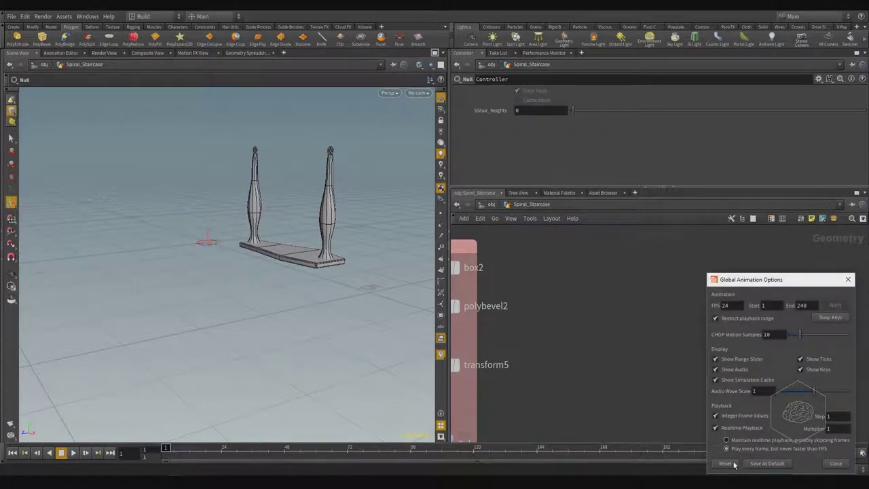
pyautogui.click(786, 467)
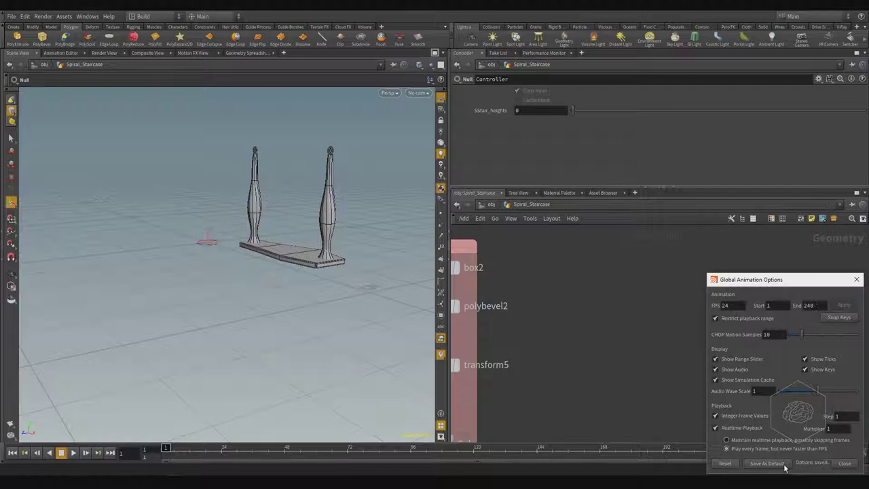
pyautogui.click(844, 464)
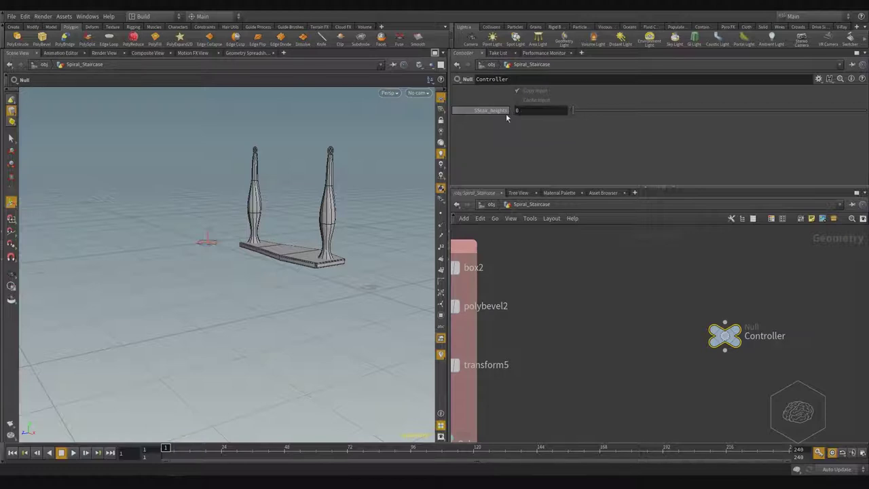
# Key SStair_heights at 0 on frame 1 and at 10 on frame 240.
pyautogui.keyDown('alt'); pyautogui.click(506, 114); pyautogui.keyUp('alt')
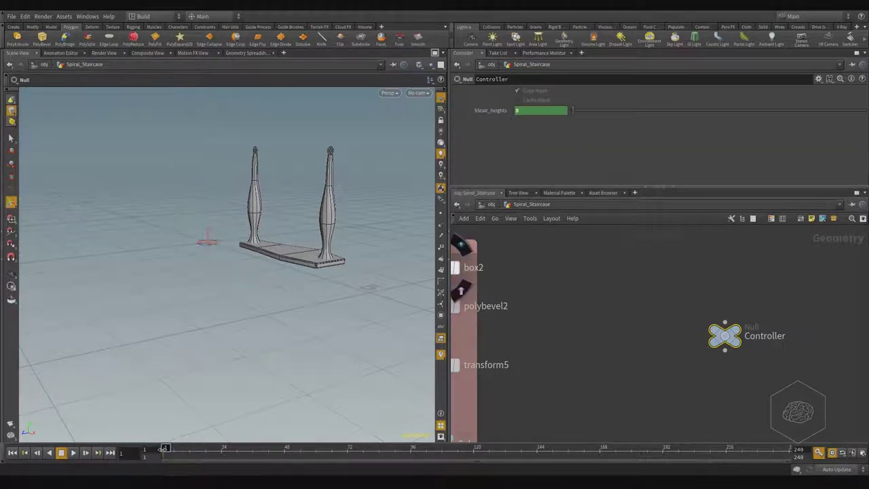
pyautogui.moveTo(165, 449); pyautogui.dragTo(786, 448)
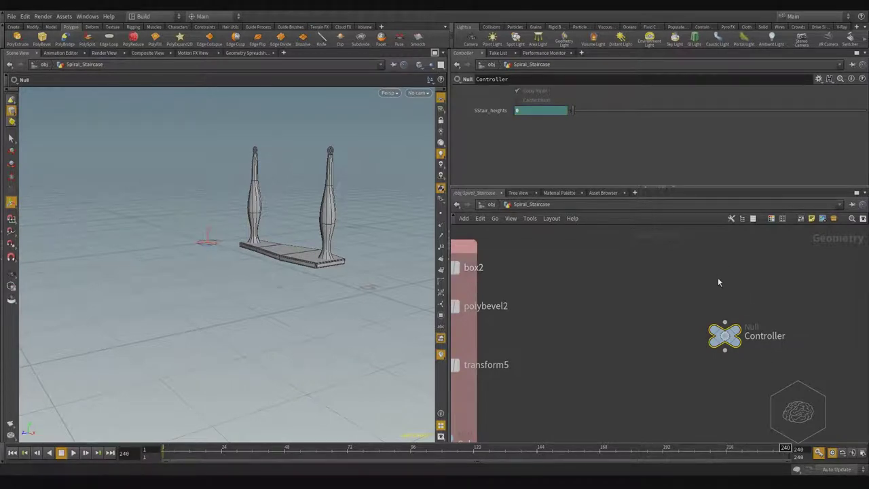
pyautogui.click(532, 112)
pyautogui.write('10')
pyautogui.press('Return')
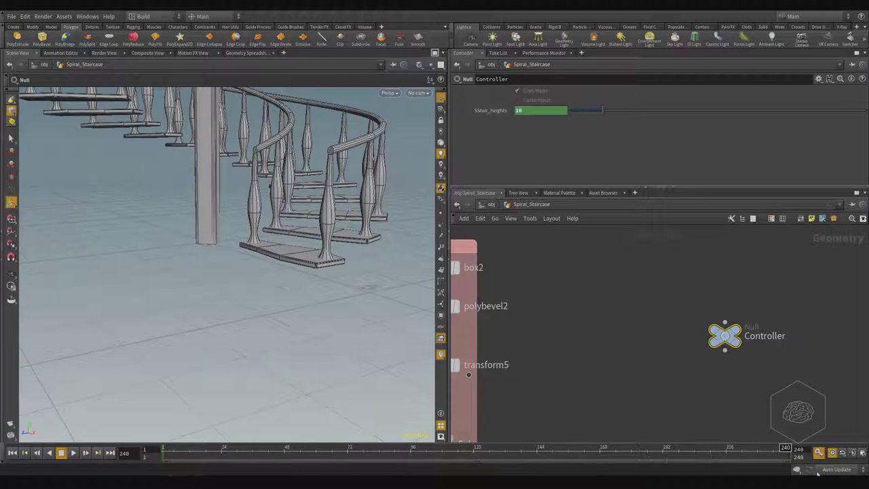
pyautogui.moveTo(791, 402); pyautogui.dragTo(713, 364, button='middle')
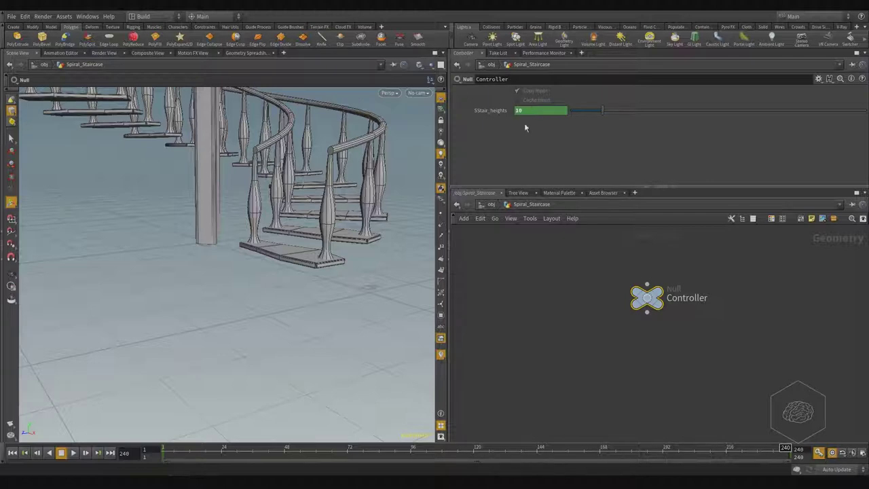
pyautogui.moveTo(248, 171)
pyautogui.mouseDown()
pyautogui.moveTo(235, 282)
pyautogui.moveTo(186, 243)
pyautogui.mouseUp()
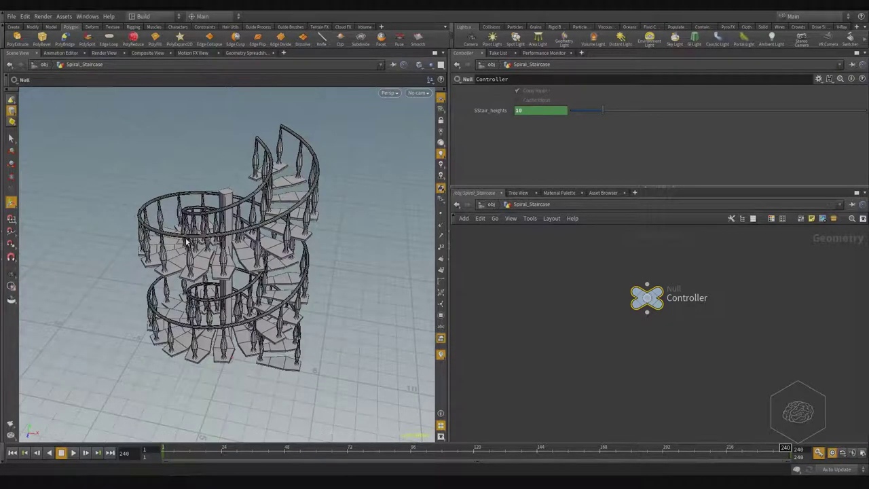
# Give both SStair_heights keyframes linear tangents in the Animation Editor for a straight ramp.
pyautogui.click(66, 54)
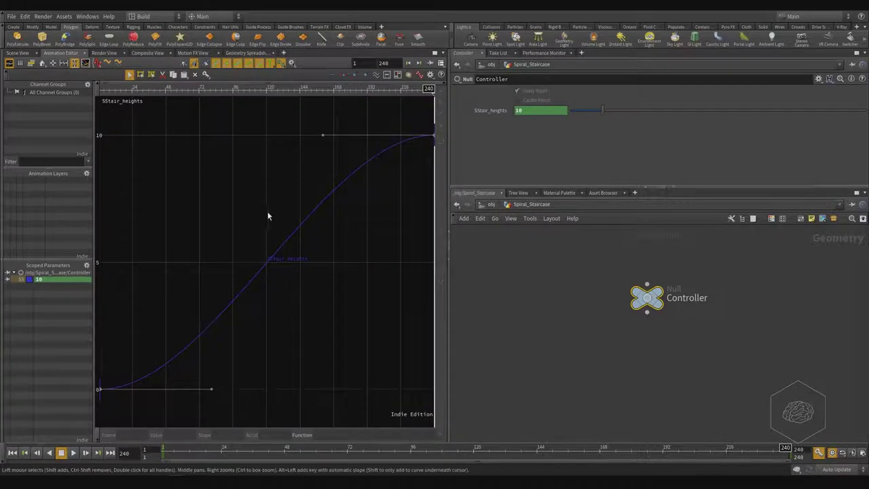
pyautogui.moveTo(267, 216); pyautogui.dragTo(227, 200, button='right')
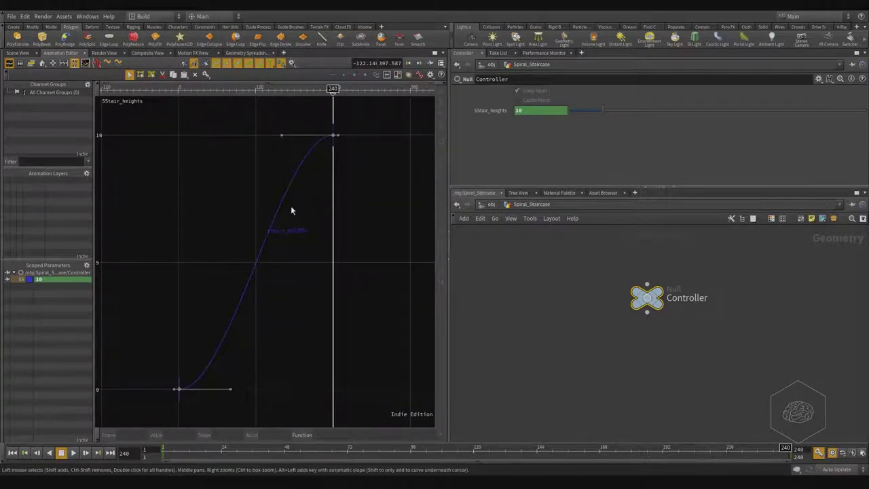
pyautogui.moveTo(397, 110)
pyautogui.mouseDown()
pyautogui.moveTo(301, 200)
pyautogui.moveTo(157, 407)
pyautogui.mouseUp()
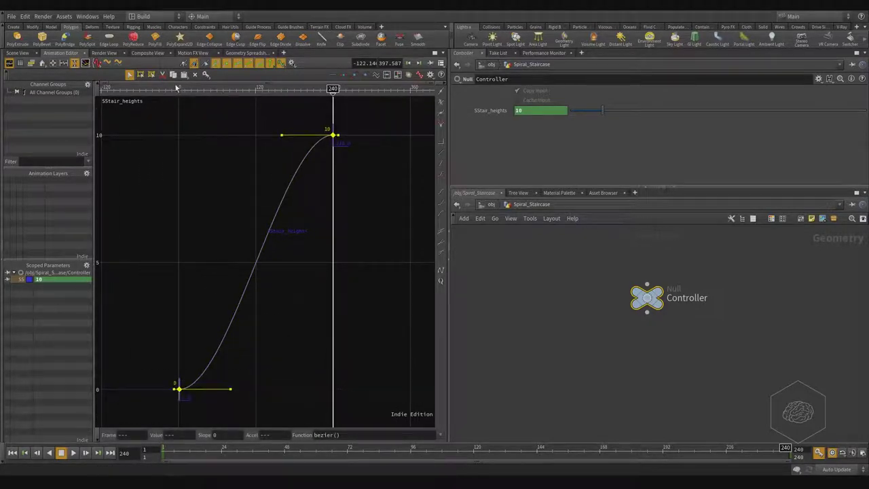
pyautogui.click(440, 151)
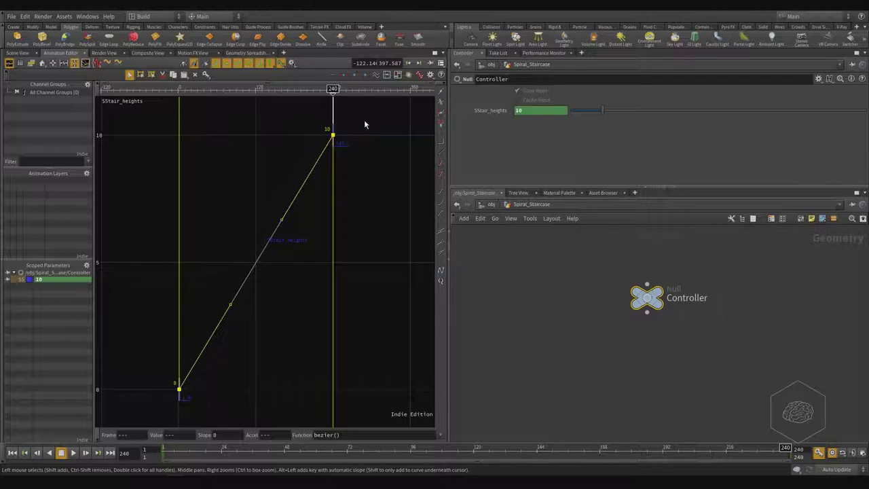
pyautogui.click(249, 239)
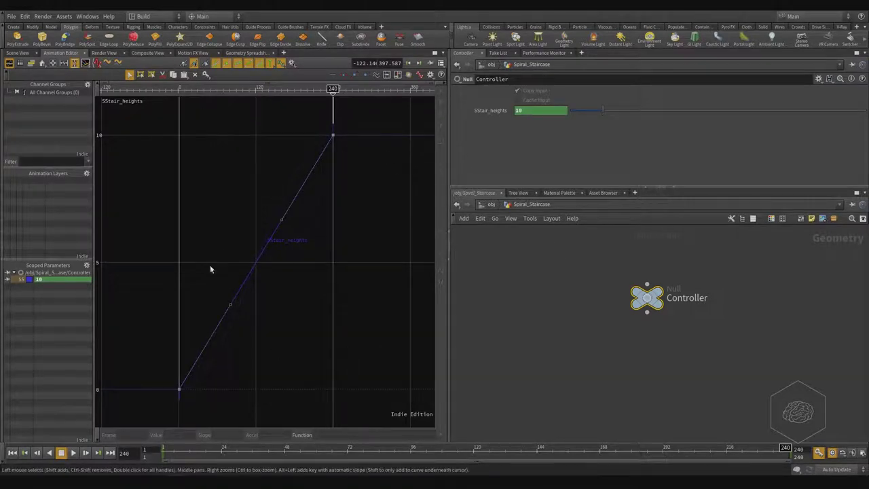
pyautogui.click(18, 53)
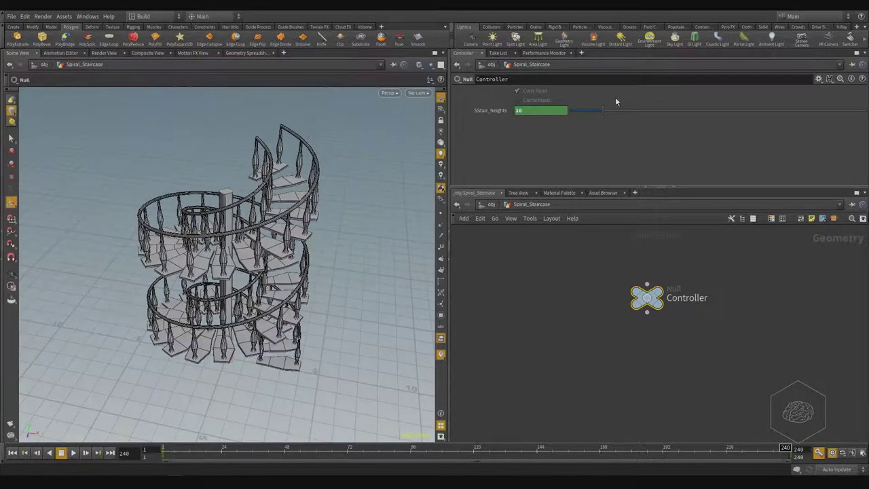
pyautogui.rightClick(501, 117)
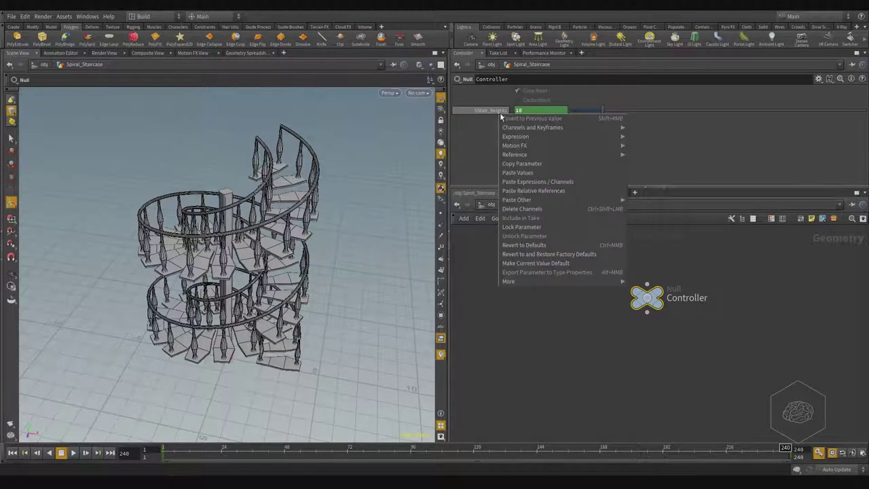
pyautogui.moveTo(533, 127)
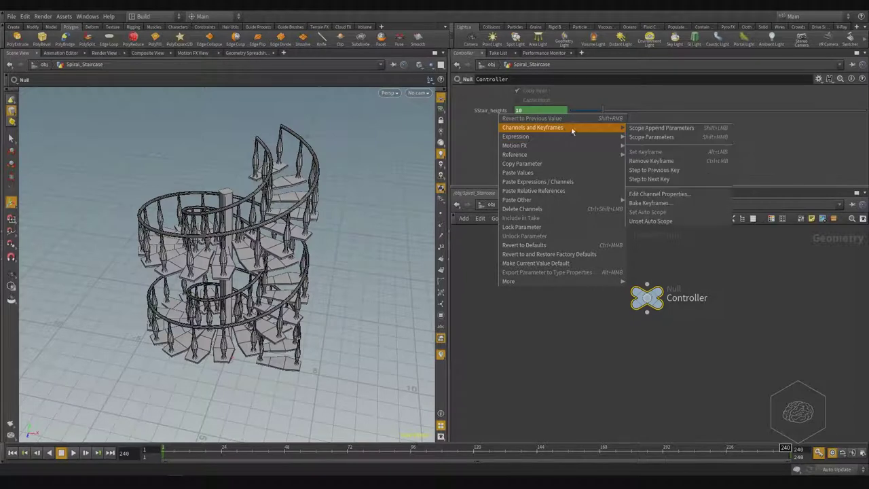
pyautogui.click(686, 140)
pyautogui.scroll(-2, 409, 129)
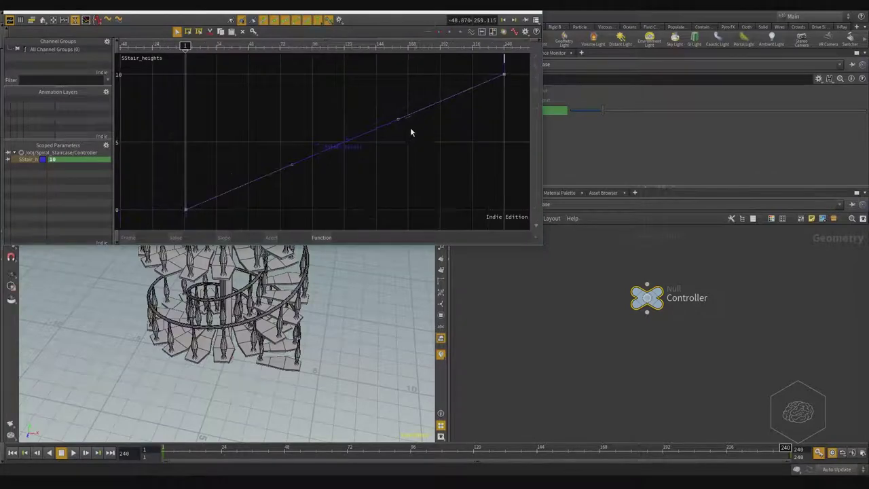
pyautogui.scroll(-1, 404, 115)
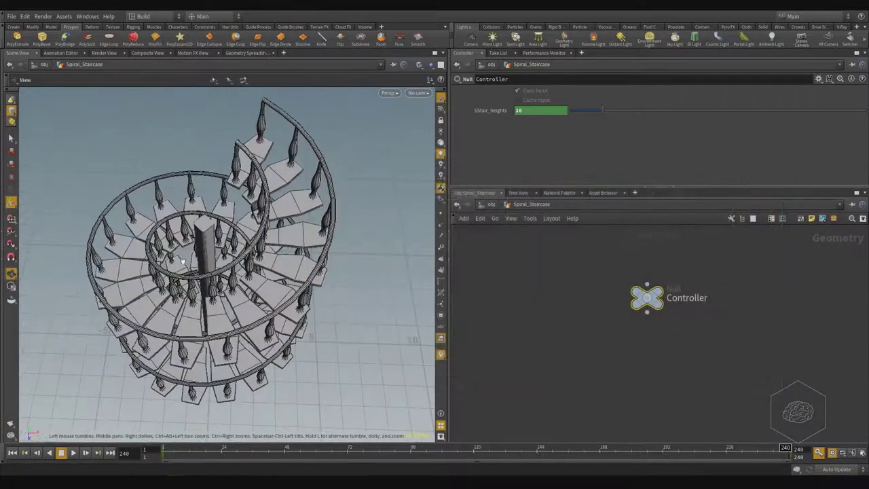
pyautogui.moveTo(156, 258)
pyautogui.mouseDown()
pyautogui.moveTo(199, 252)
pyautogui.moveTo(210, 267)
pyautogui.moveTo(245, 252)
pyautogui.mouseUp()
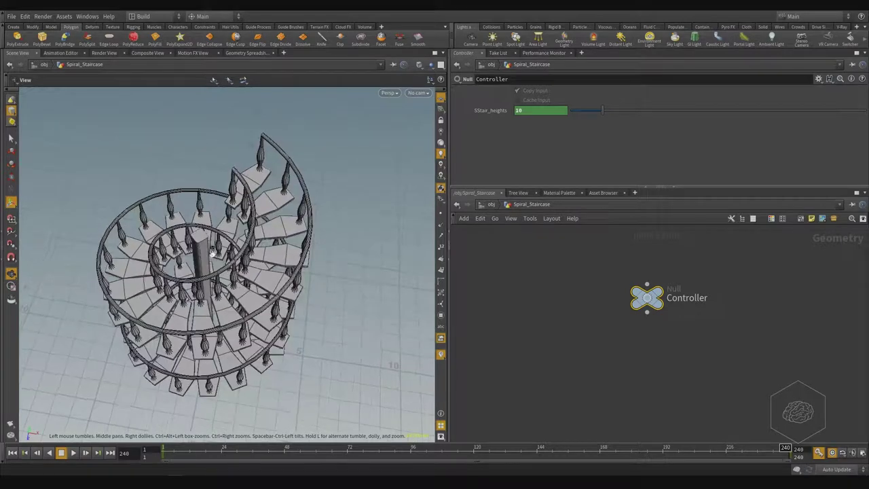
pyautogui.click(389, 92)
pyautogui.moveTo(394, 110)
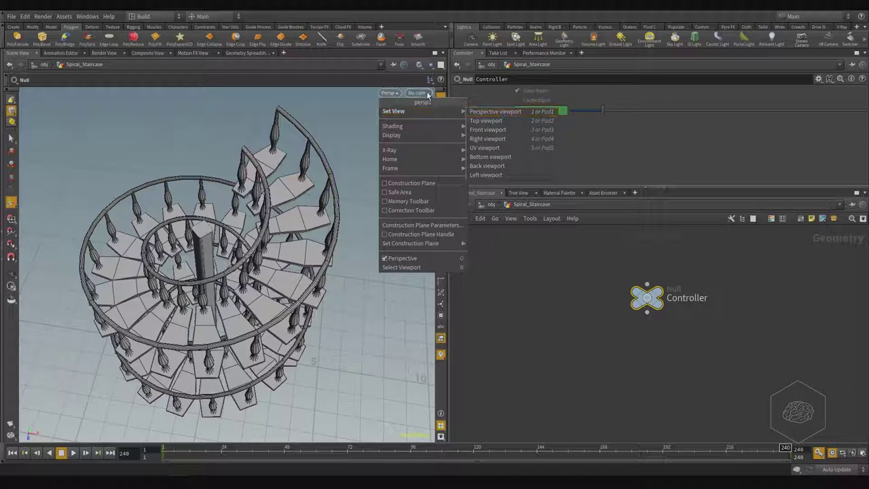
# Create a new camera, cam1, from the current view of the staircase.
pyautogui.click(403, 93)
pyautogui.click(417, 93)
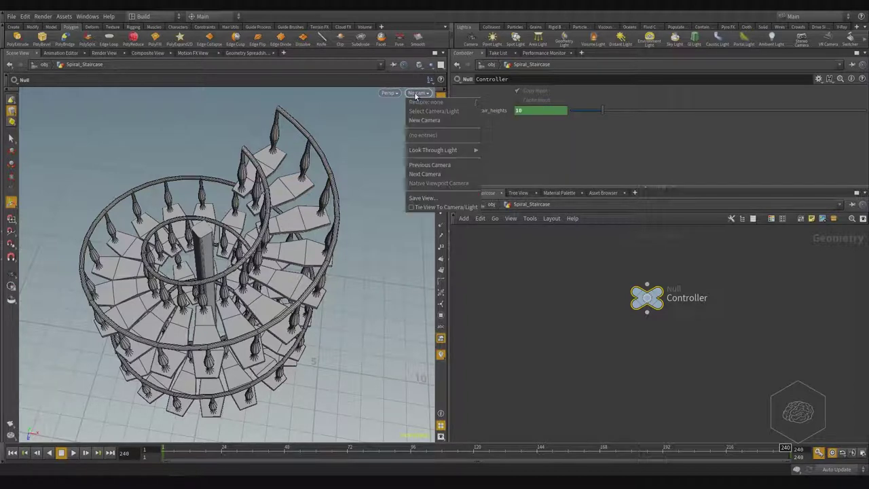
pyautogui.click(423, 119)
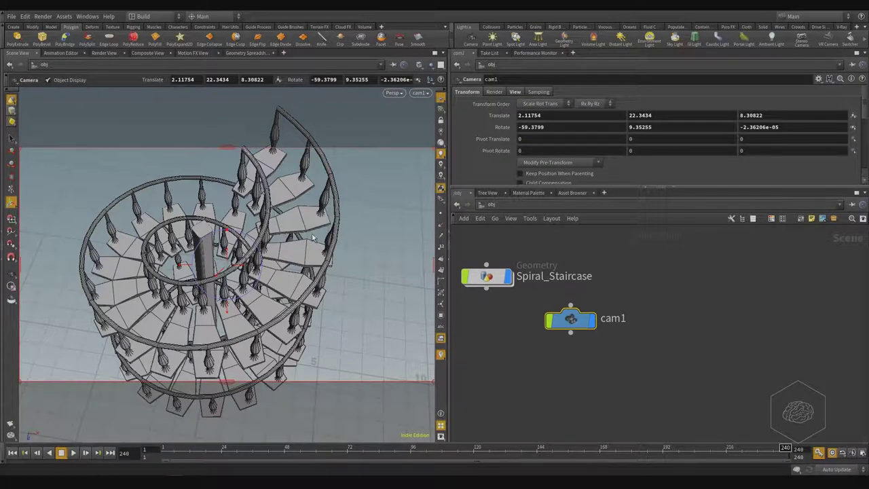
pyautogui.press('Escape')
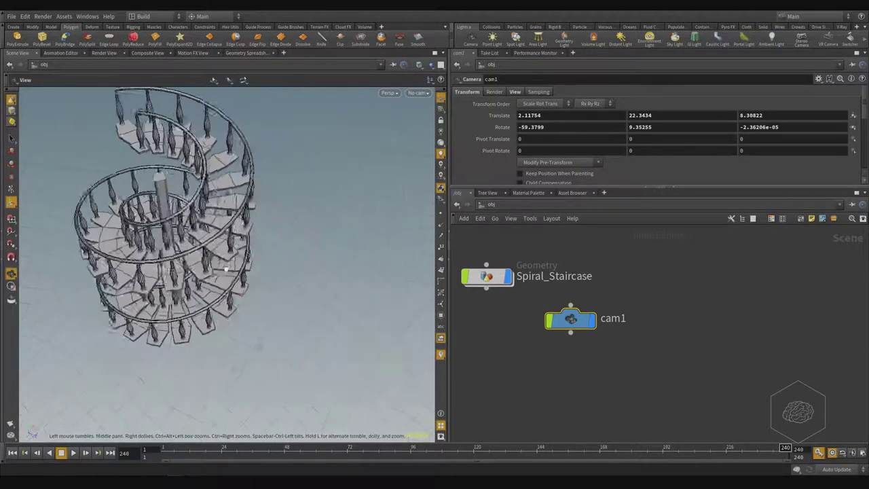
pyautogui.moveTo(283, 234)
pyautogui.mouseDown()
pyautogui.moveTo(289, 213)
pyautogui.moveTo(292, 285)
pyautogui.mouseUp()
pyautogui.press('Return')
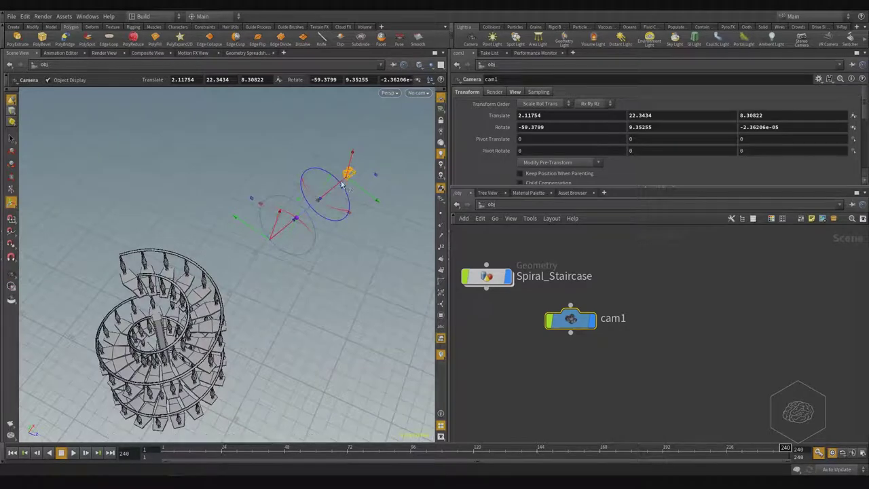
pyautogui.moveTo(344, 182); pyautogui.dragTo(199, 278)
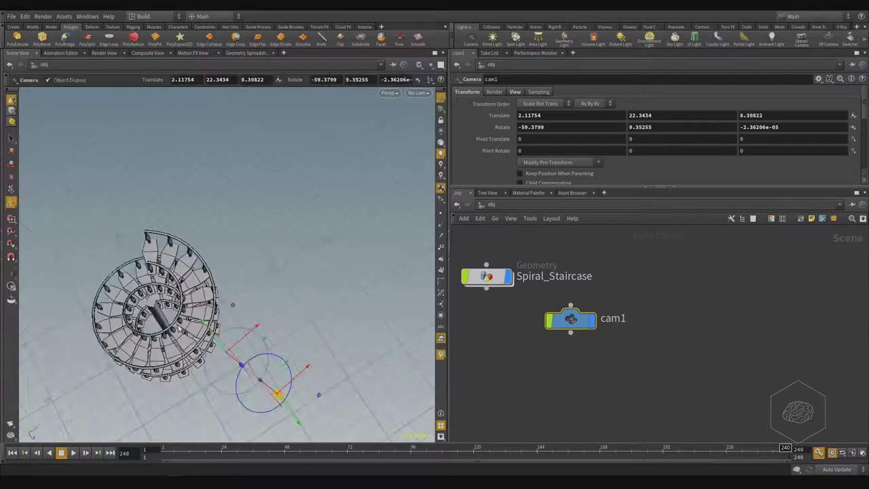
# Look through cam1 and lock it to the viewport.
pyautogui.click(428, 94)
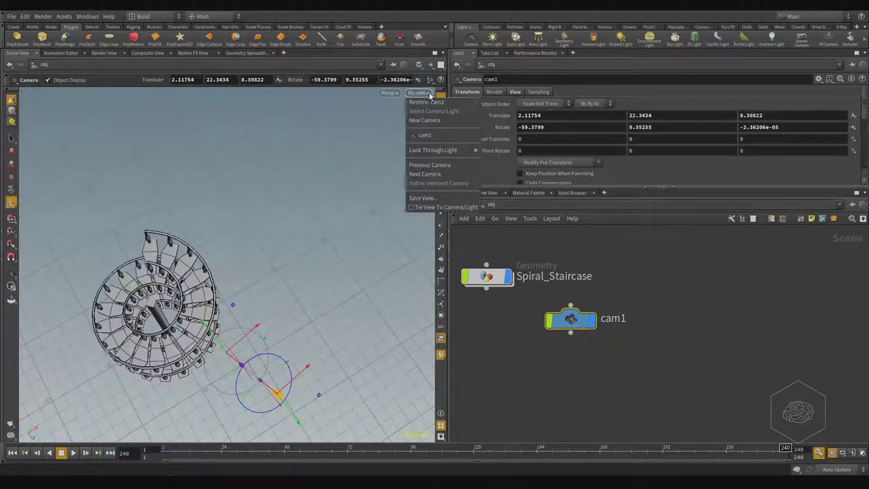
pyautogui.click(450, 139)
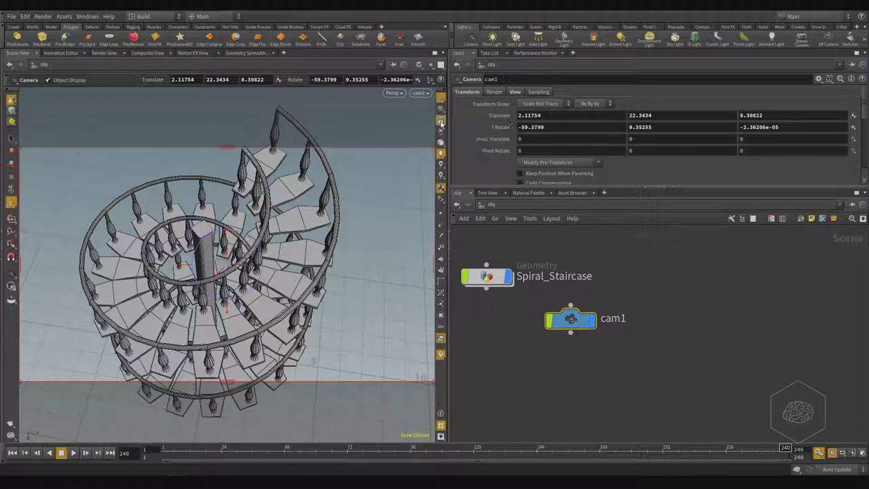
pyautogui.click(440, 121)
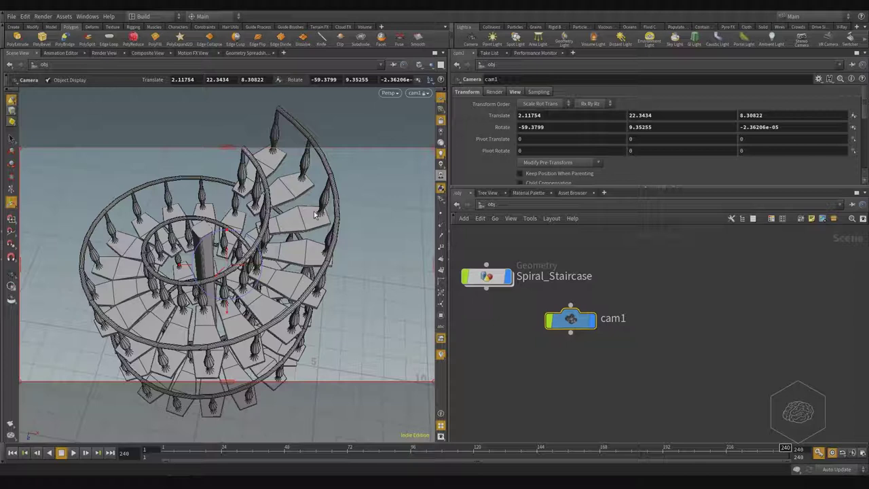
# Reframe cam1 above the spiral (translate 11.1055, 24.6858, 8.91037), then exit its view.
pyautogui.press('Escape')
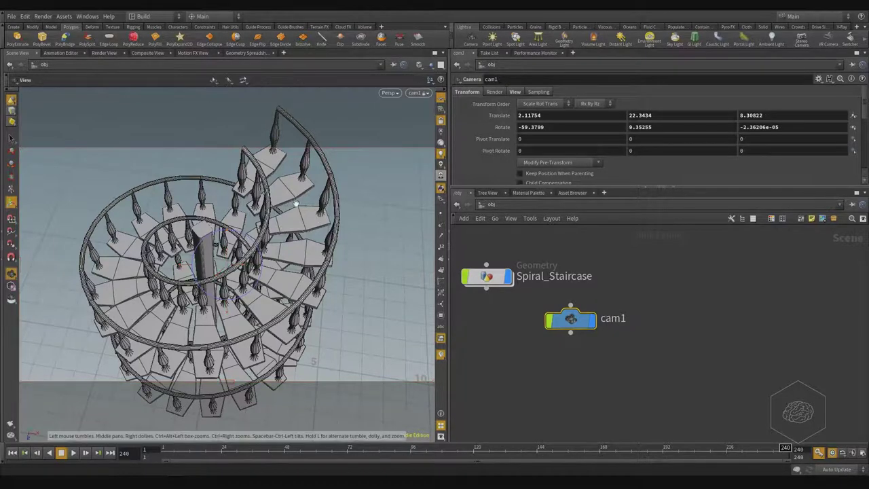
pyautogui.scroll(-2, 293, 203)
pyautogui.scroll(-1, 294, 204)
pyautogui.moveTo(294, 204)
pyautogui.mouseDown()
pyautogui.moveTo(239, 220)
pyautogui.moveTo(262, 228)
pyautogui.mouseUp()
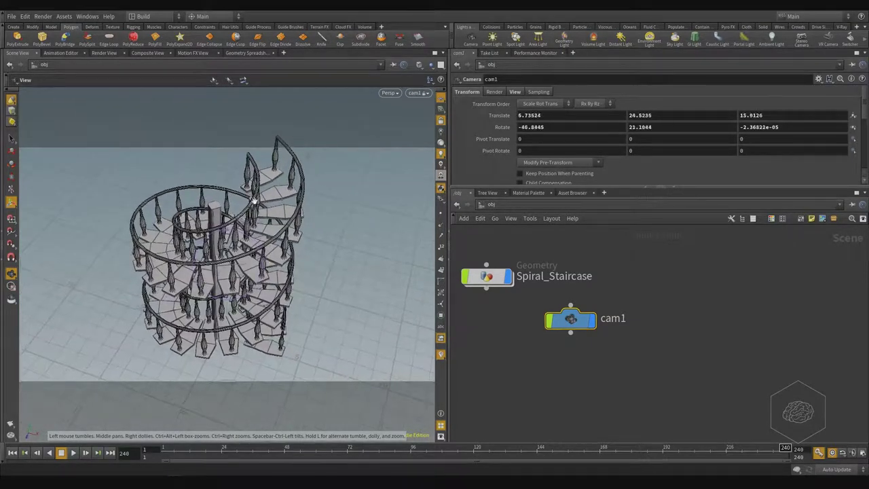
pyautogui.scroll(1, 262, 229)
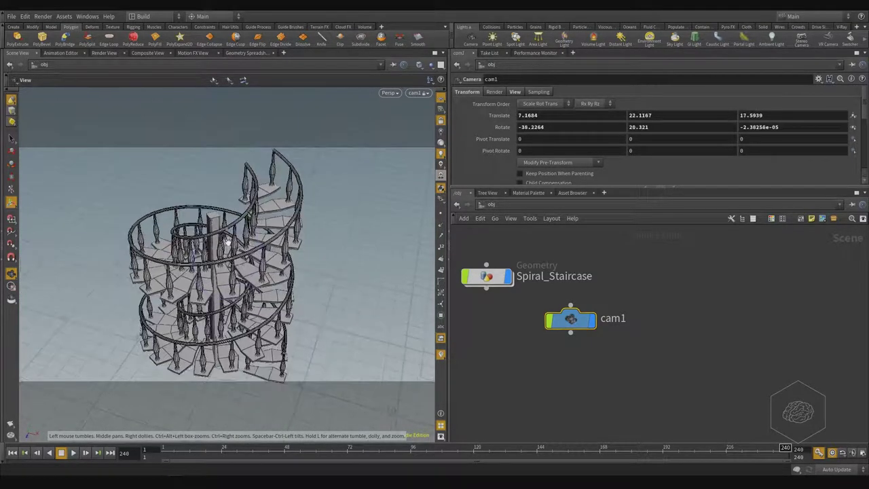
pyautogui.scroll(1, 255, 238)
pyautogui.scroll(2, 247, 247)
pyautogui.moveTo(247, 249)
pyautogui.mouseDown()
pyautogui.moveTo(255, 246)
pyautogui.moveTo(275, 279)
pyautogui.mouseUp()
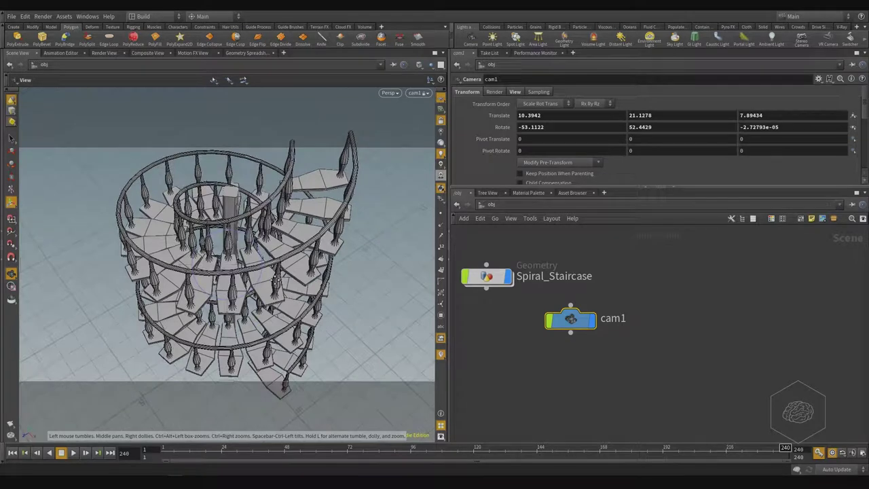
pyautogui.moveTo(275, 279)
pyautogui.mouseDown(button='middle')
pyautogui.moveTo(266, 237)
pyautogui.moveTo(267, 287)
pyautogui.mouseUp(button='middle')
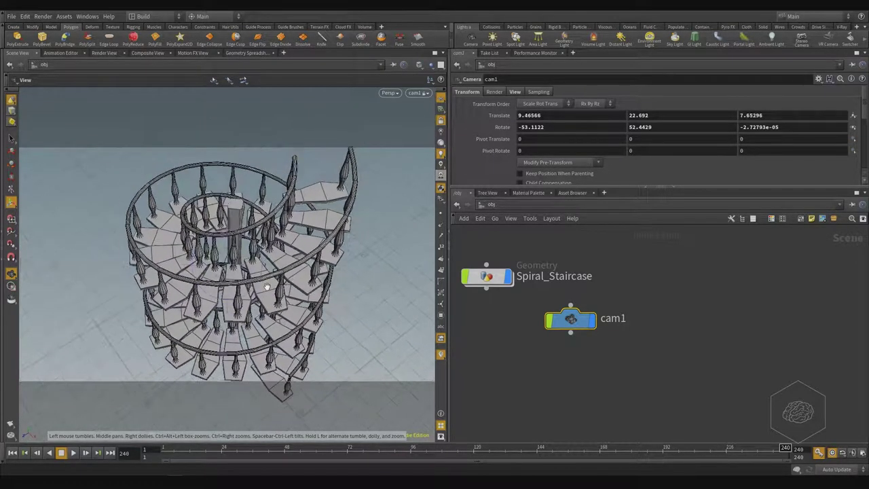
pyautogui.moveTo(266, 287); pyautogui.dragTo(267, 268, button='right')
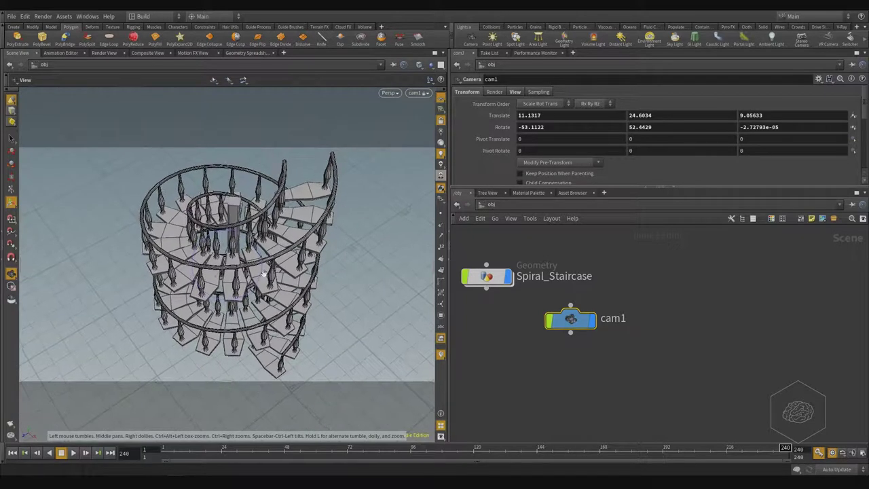
pyautogui.press('Return')
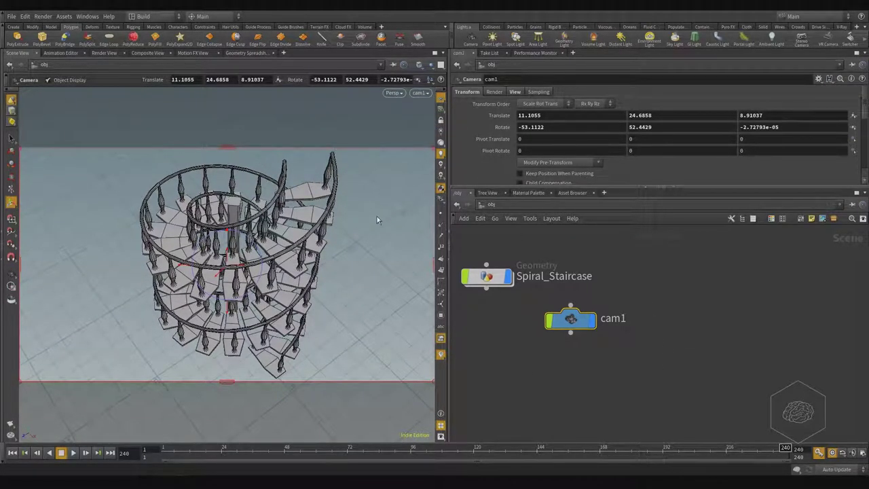
pyautogui.moveTo(377, 216); pyautogui.dragTo(389, 215)
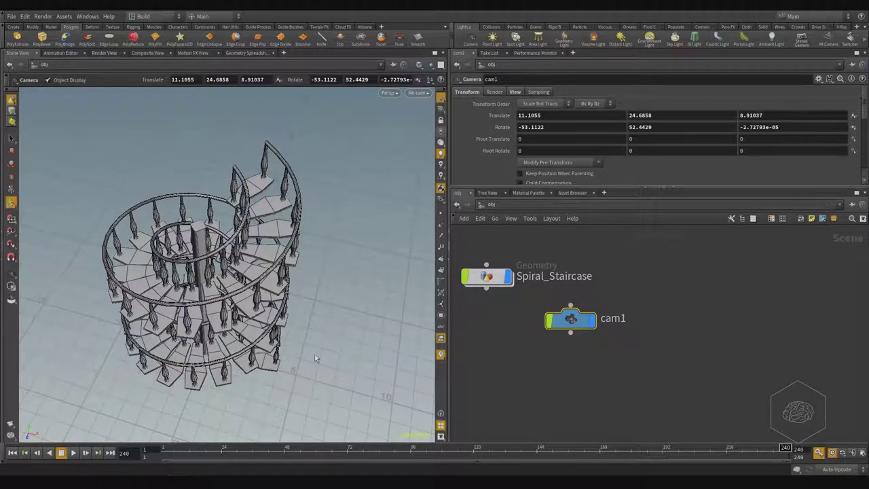
# Dive into the Spiral_Staircase geometry network and frame its output end.
pyautogui.click(491, 279)
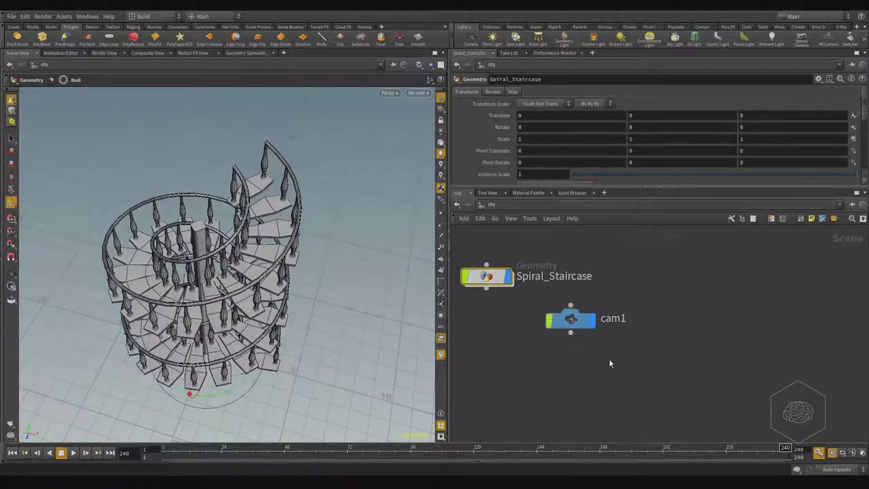
pyautogui.press('i')
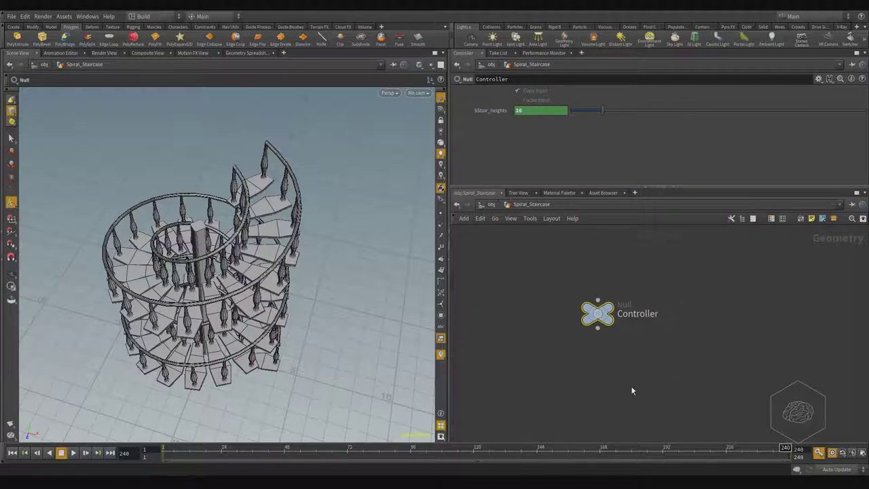
pyautogui.press('h')
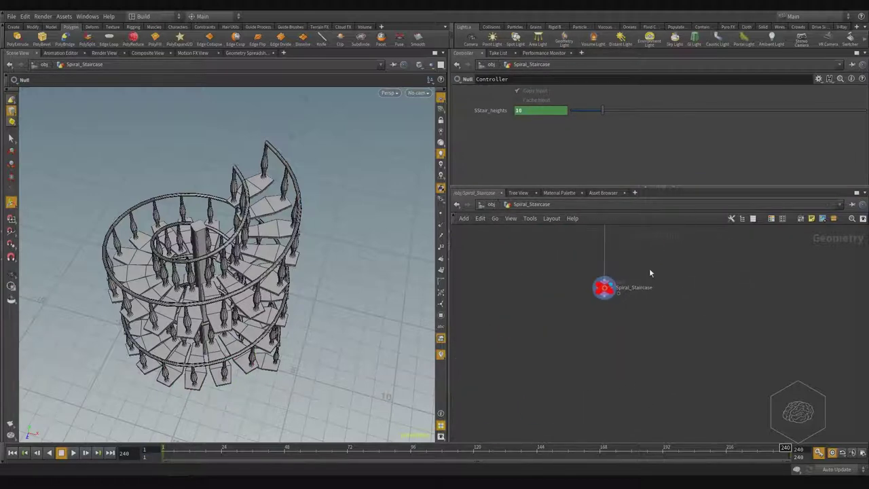
# Add a File Cache node, filecache1, below the staircase output.
pyautogui.press('Tab')
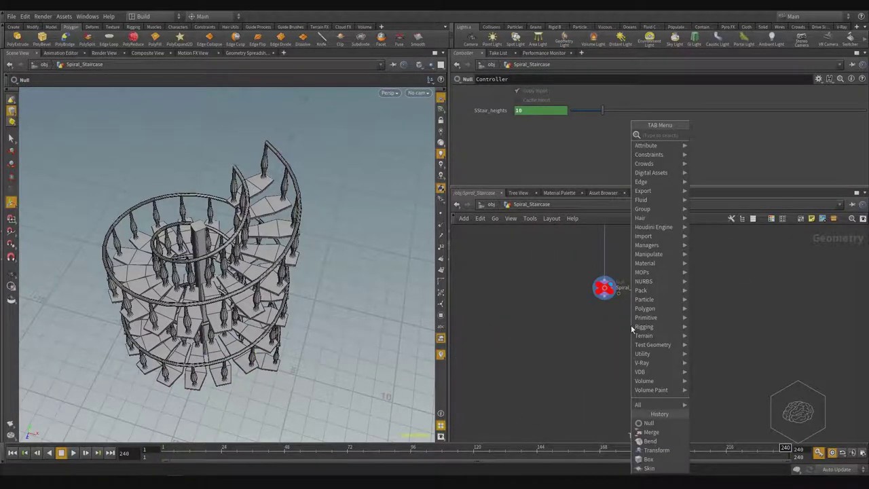
pyautogui.write('fo')
pyautogui.press('BackSpace')
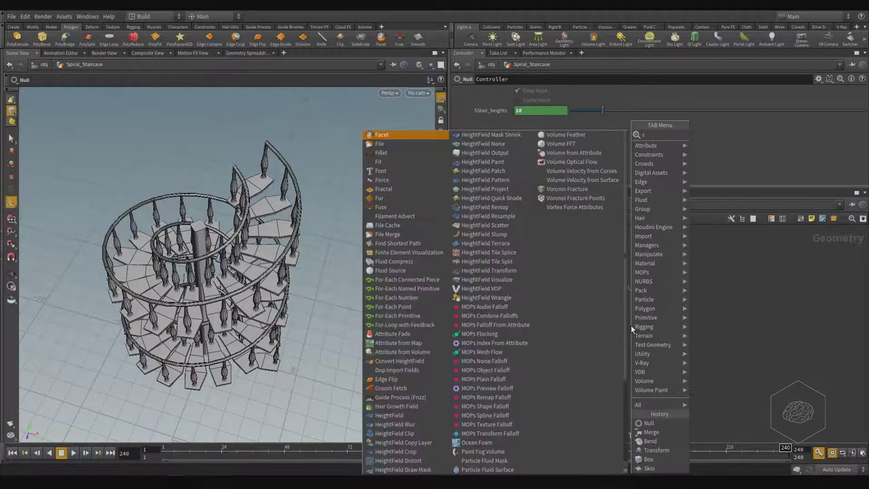
pyautogui.write('ile')
pyautogui.press('Down')
pyautogui.press('Return')
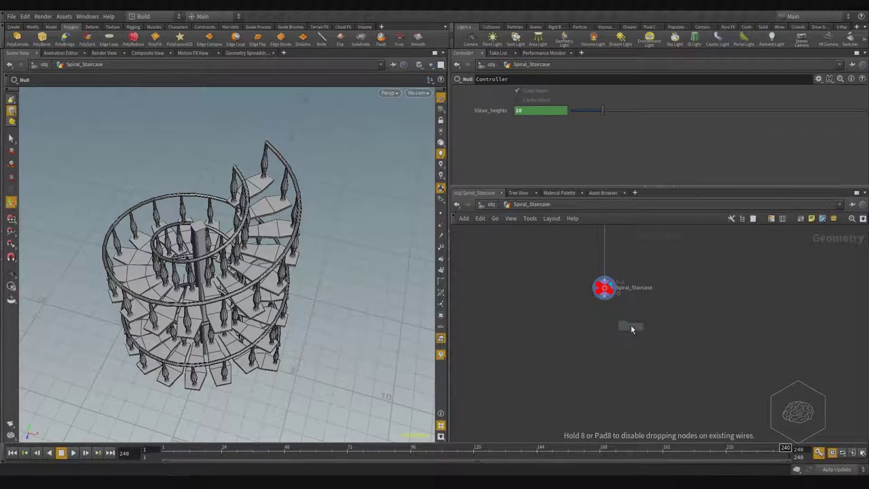
pyautogui.click(596, 359)
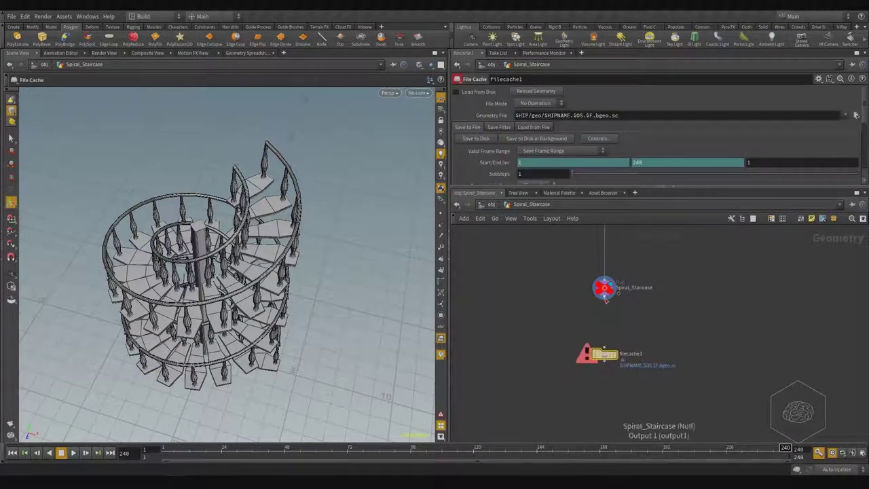
# Wire the staircase output into filecache1 and enable its Load from Disk option.
pyautogui.click(605, 298)
pyautogui.click(604, 349)
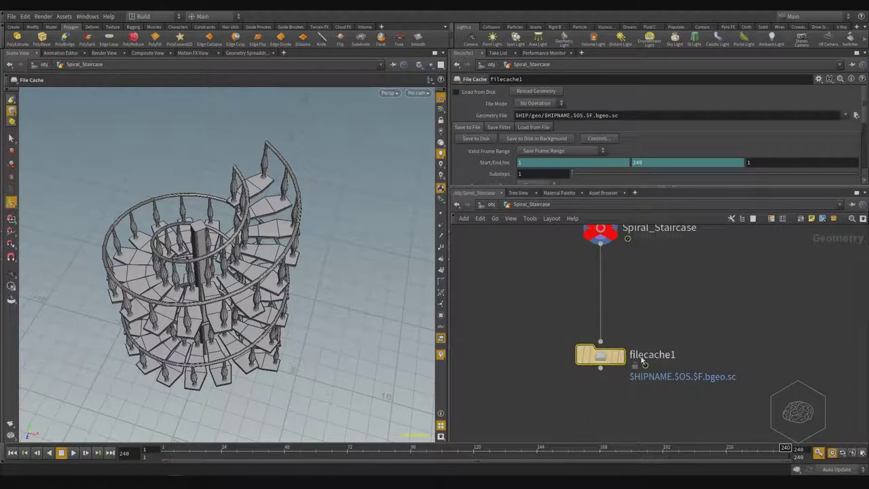
pyautogui.scroll(4, 611, 357)
pyautogui.moveTo(672, 187); pyautogui.dragTo(672, 314)
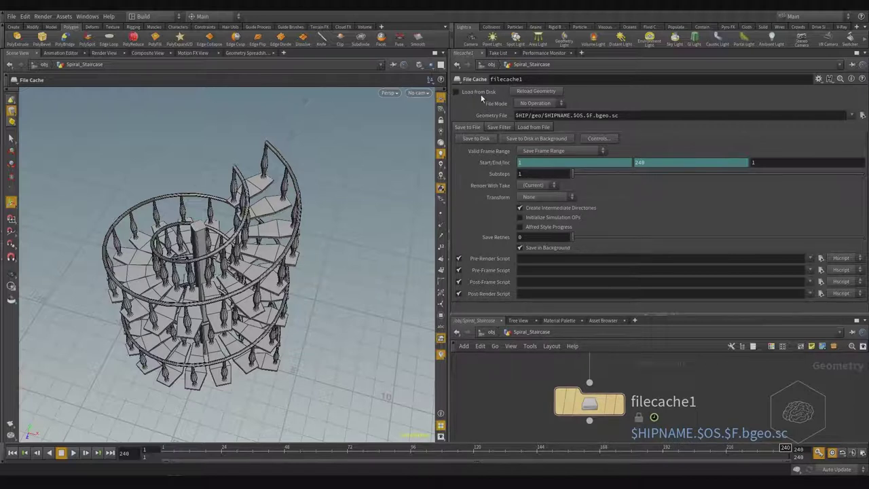
pyautogui.click(482, 96)
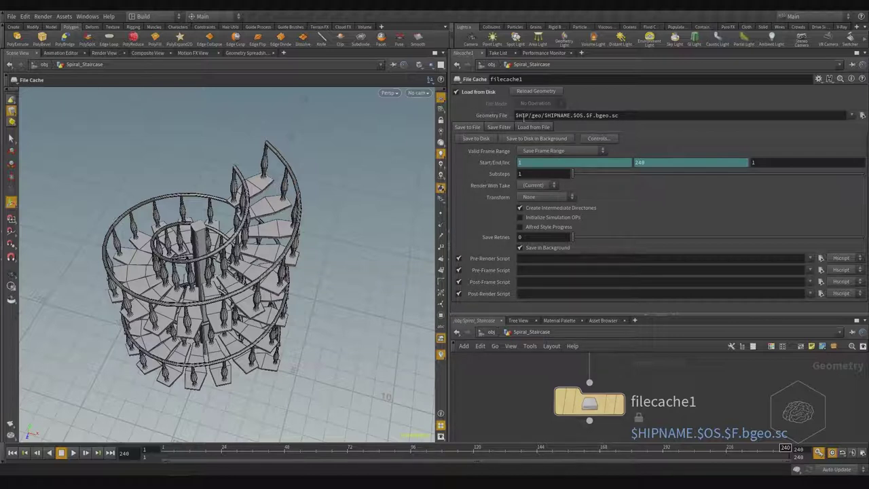
# Retype filecache1's Geometry File path as $myCache/$HIPNAME/ and begin the stairbuildup file name.
pyautogui.tripleClick(542, 115)
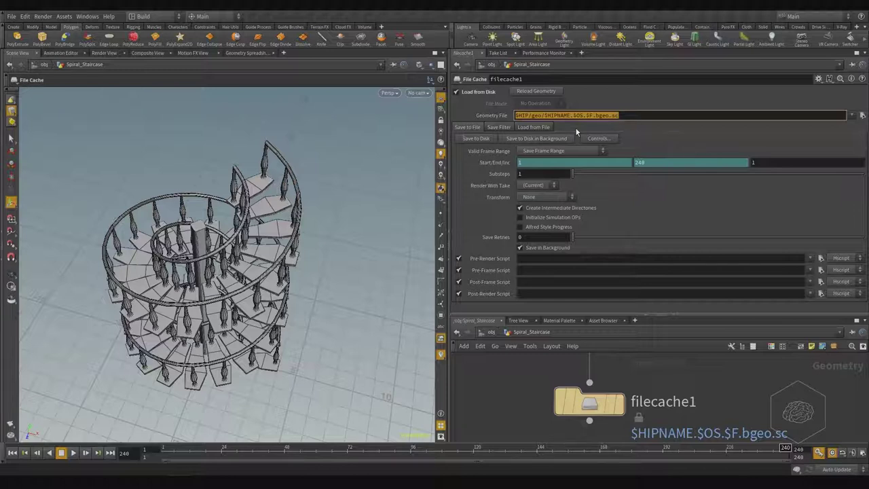
pyautogui.write('$HIP/')
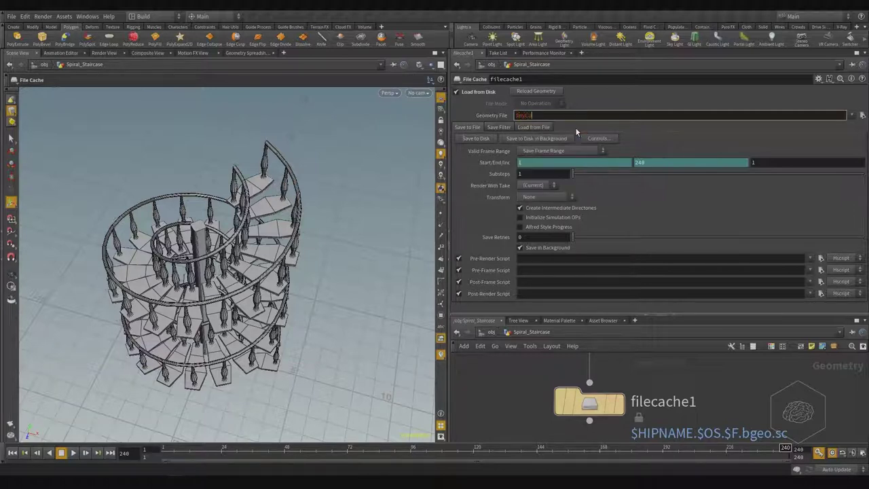
pyautogui.write('cache/')
pyautogui.write('/')
pyautogui.write('$')
pyautogui.write('HIP')
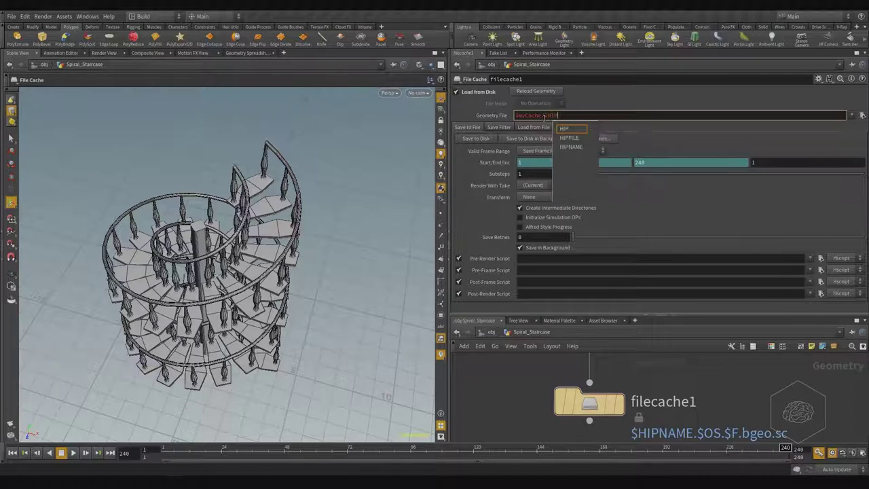
pyautogui.write('N')
pyautogui.press('Return')
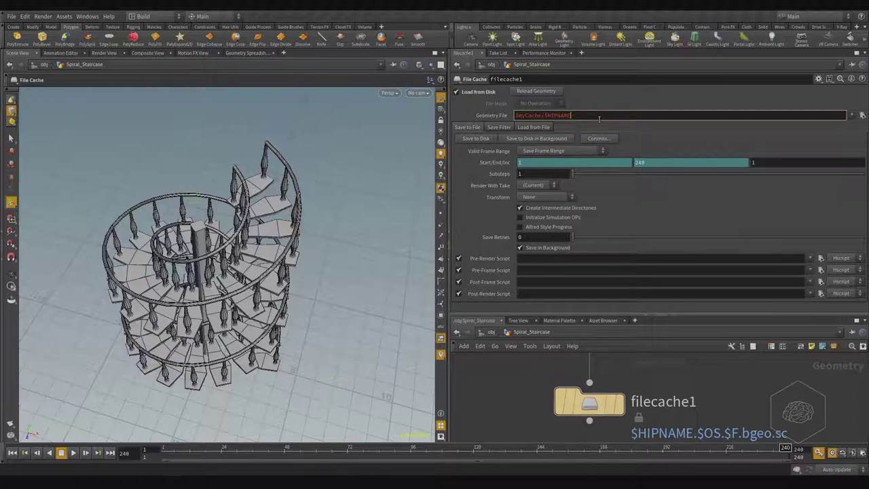
pyautogui.write('/')
pyautogui.write('v1')
pyautogui.write('a')
pyautogui.write('ircas')
pyautogui.press('BackSpace')
pyautogui.press('BackSpace')
pyautogui.press('BackSpace')
pyautogui.press('BackSpace')
pyautogui.write('s')
pyautogui.write('_v10')
# Complete the path as $myCache/$HIPNAME/stairbuildup.$F4.bgeo.sc and commit it.
pyautogui.write('.')
pyautogui.write('$')
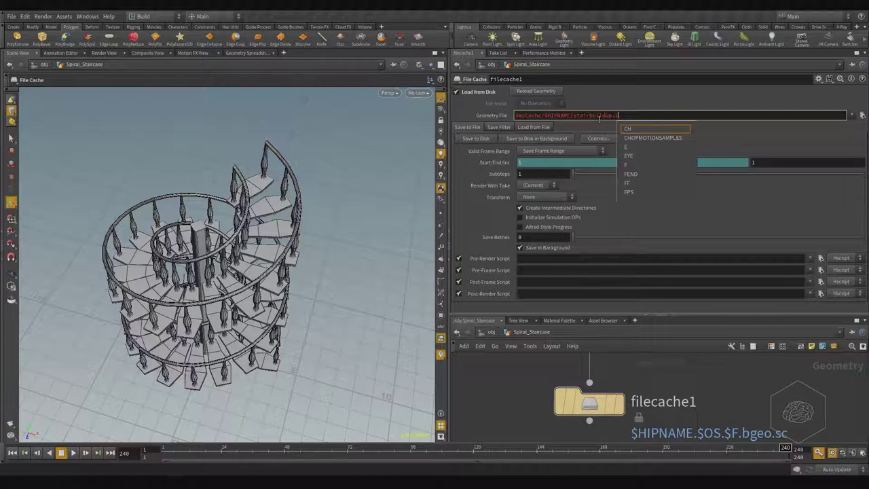
pyautogui.write('F')
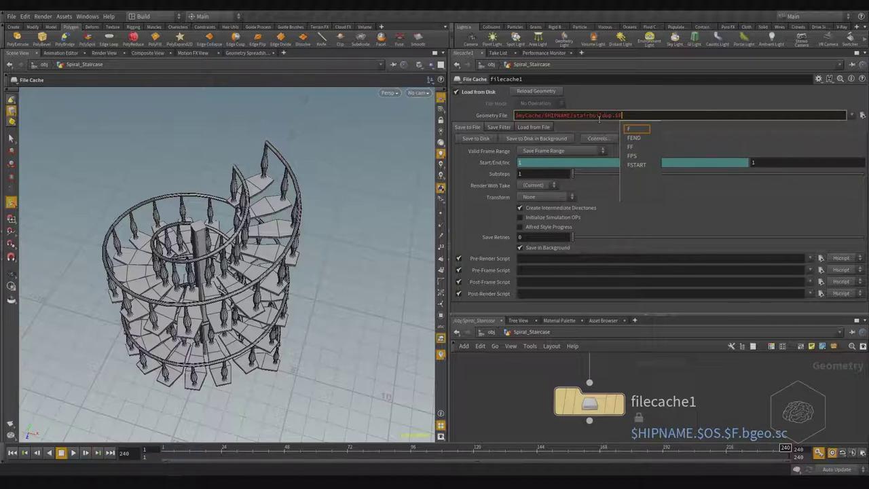
pyautogui.write('4')
pyautogui.hotkey('shift', 'Left')
pyautogui.hotkey('shift', 'Left')
pyautogui.hotkey('shift', 'Left')
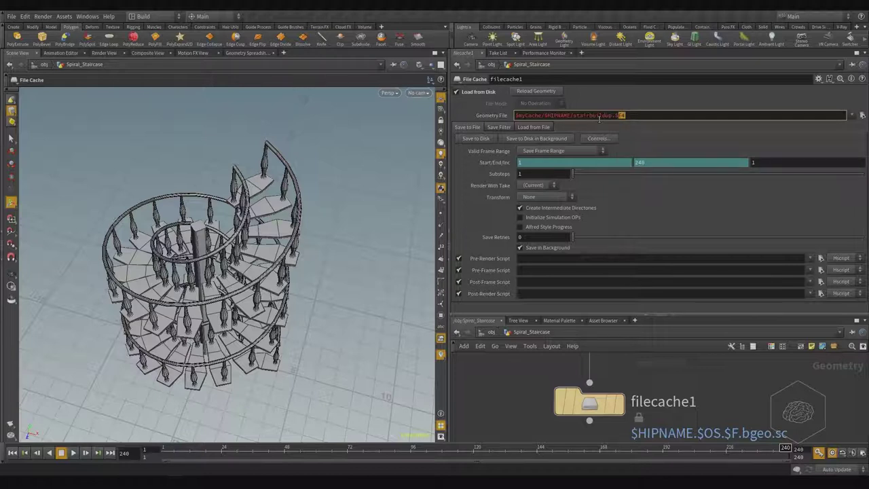
pyautogui.press('Right')
pyautogui.hotkey('shift', 'Right')
pyautogui.hotkey('shift', 'Right')
pyautogui.hotkey('shift', 'Right')
pyautogui.press('End')
pyautogui.write('.')
pyautogui.write('bgeo')
pyautogui.press('Return')
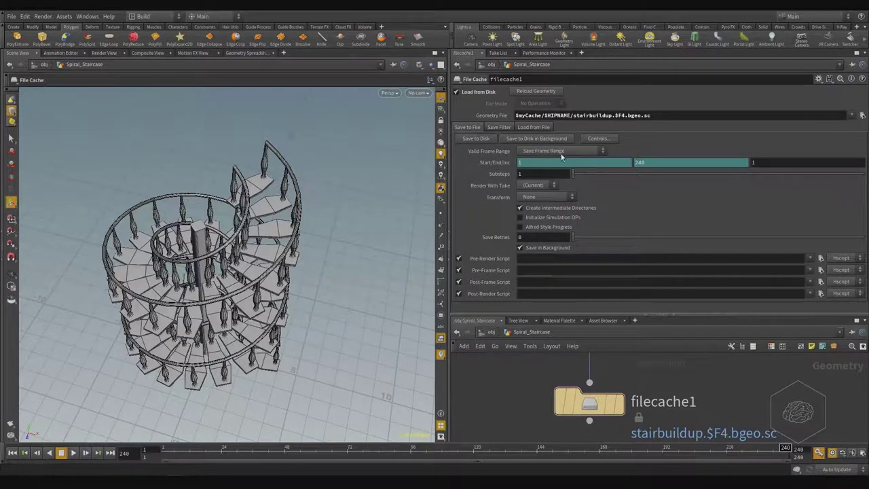
# Set filecache1's frame range to $FSTART/$FEND (1 to 240) and enable Initialize Simulation OPs.
pyautogui.keyDown('ctrl'); pyautogui.middleClick(498, 166); pyautogui.keyUp('ctrl')
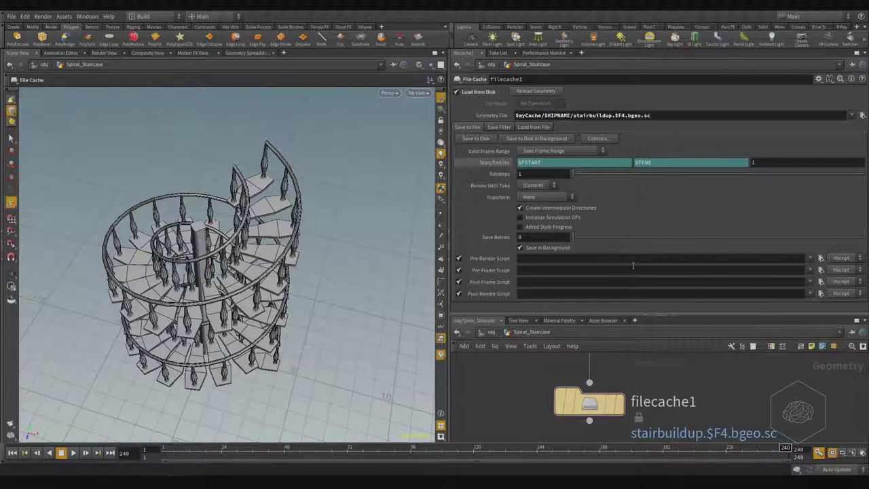
pyautogui.click(499, 162)
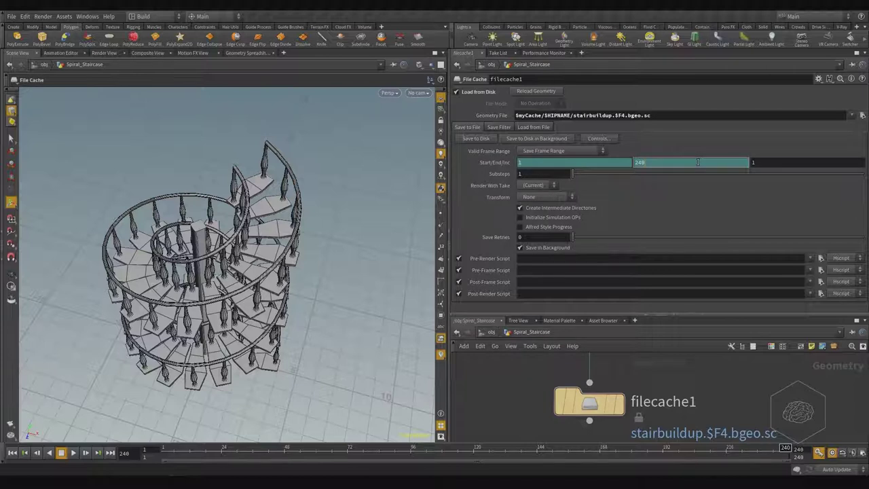
pyautogui.rightClick(698, 163)
pyautogui.click(720, 257)
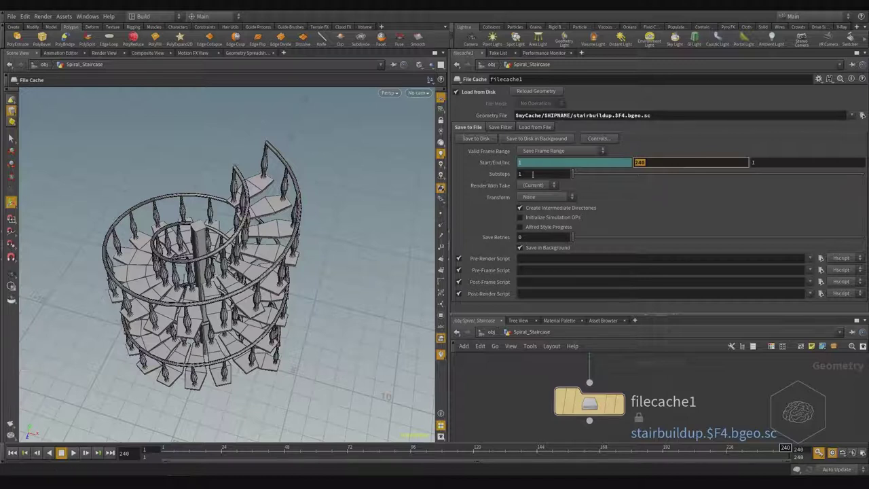
pyautogui.keyDown('ctrl'); pyautogui.middleClick(492, 163); pyautogui.keyUp('ctrl')
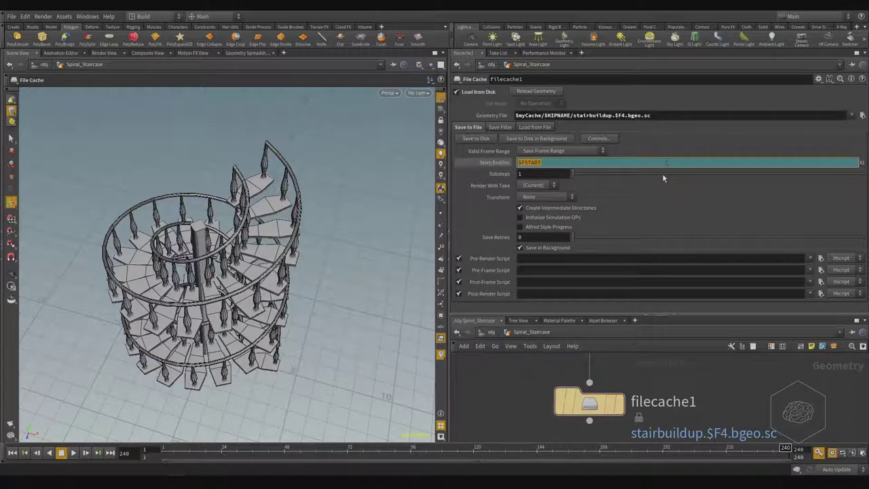
pyautogui.click(642, 163)
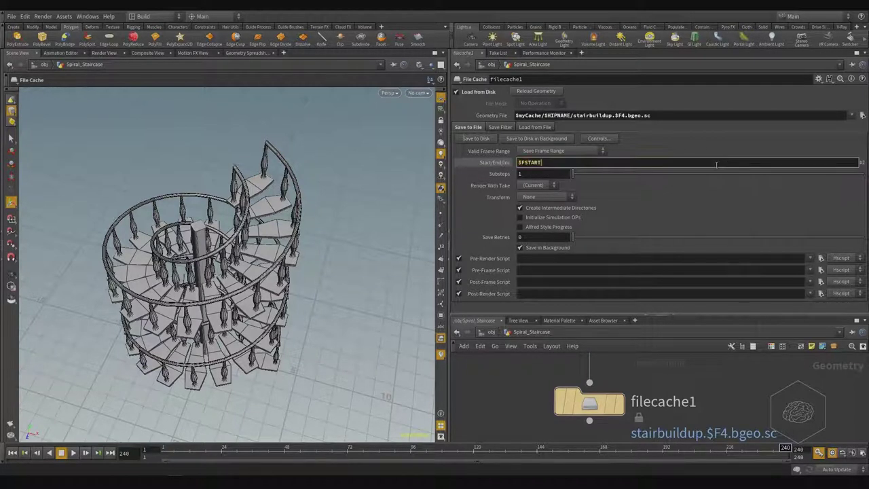
pyautogui.hotkey('shift', 'Left')
pyautogui.hotkey('shift', 'Left')
pyautogui.hotkey('shift', 'Left')
pyautogui.press('Return')
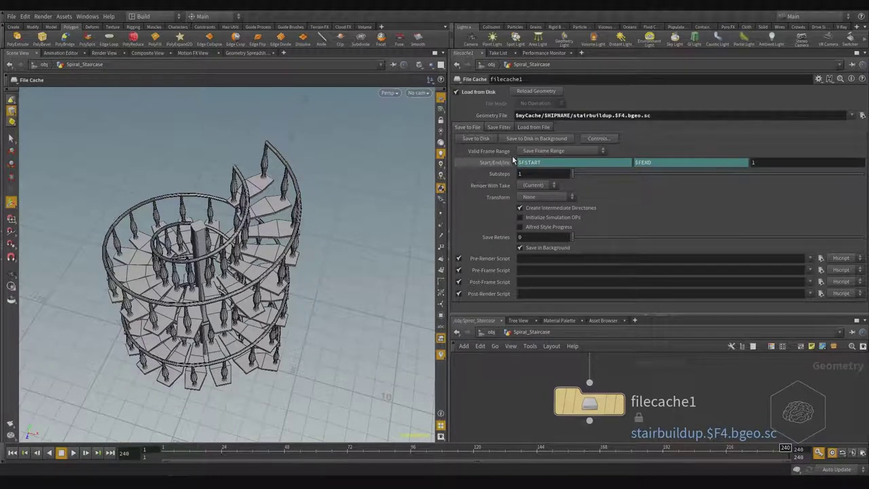
pyautogui.click(512, 161)
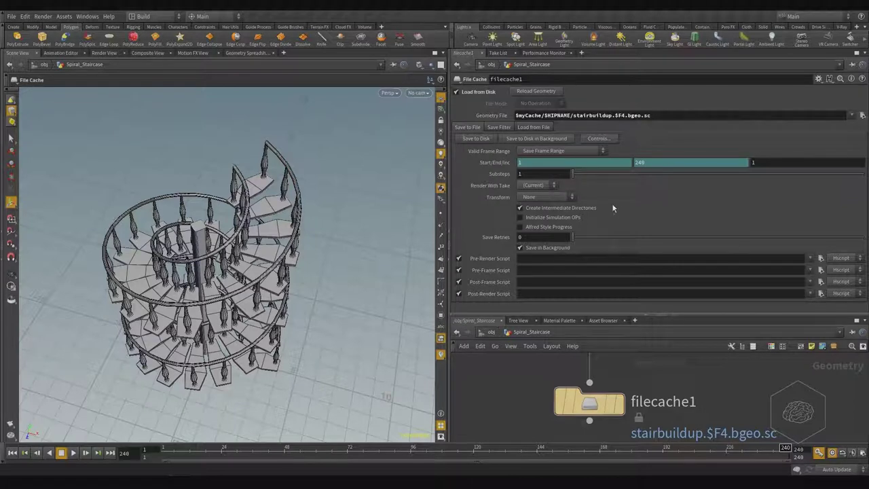
pyautogui.click(520, 218)
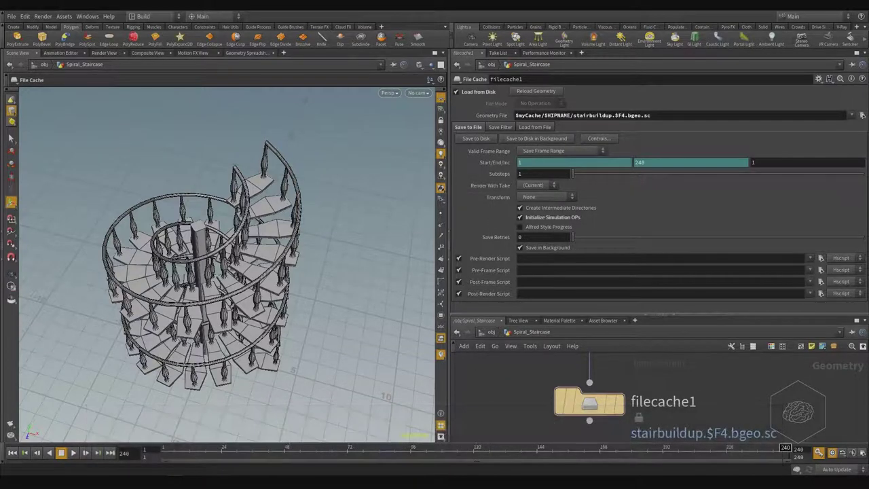
# Run Save to Disk on filecache1 to write frames 1–240.
pyautogui.click(489, 137)
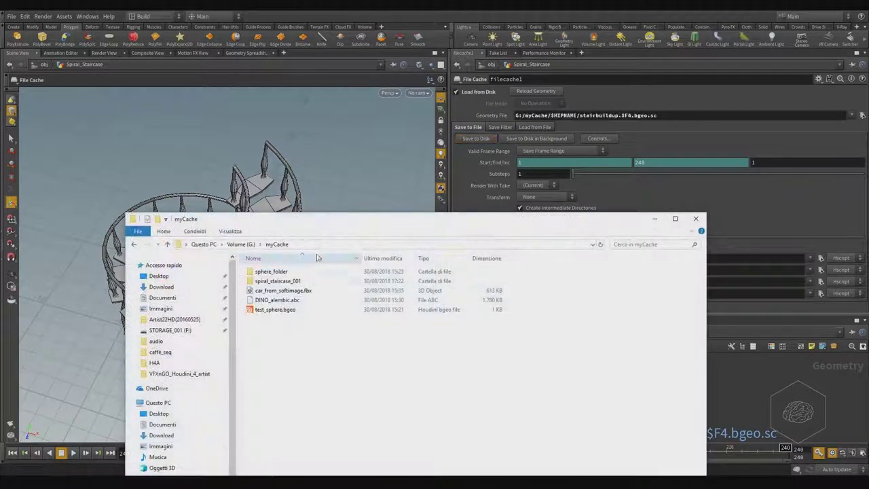
# Open spiral_staircase_001 in File Explorer and scroll through the stairbuildup cache files.
pyautogui.moveTo(324, 230); pyautogui.dragTo(355, 59)
pyautogui.click(305, 118)
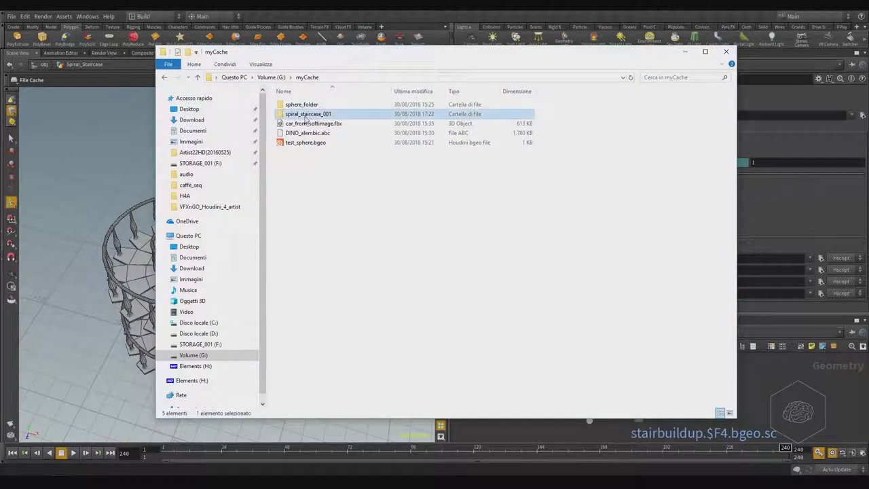
pyautogui.doubleClick(307, 117)
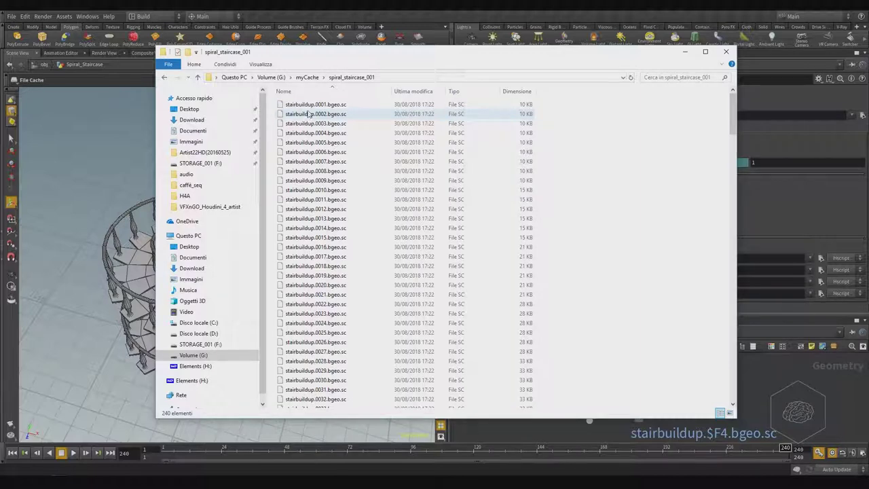
pyautogui.scroll(-10, 320, 167)
pyautogui.scroll(-8, 320, 167)
pyautogui.scroll(-10, 320, 168)
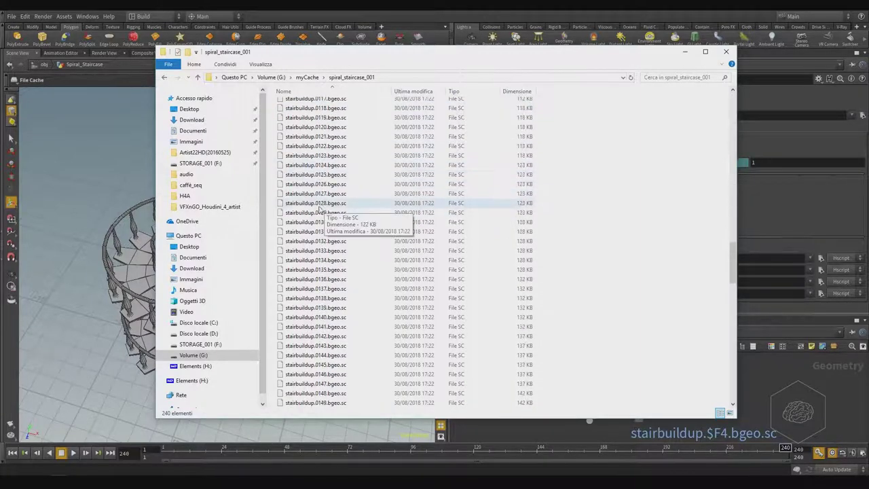
# Return to Houdini and orbit the cached staircase to a side view.
pyautogui.click(747, 386)
pyautogui.moveTo(747, 387); pyautogui.dragTo(706, 374, button='middle')
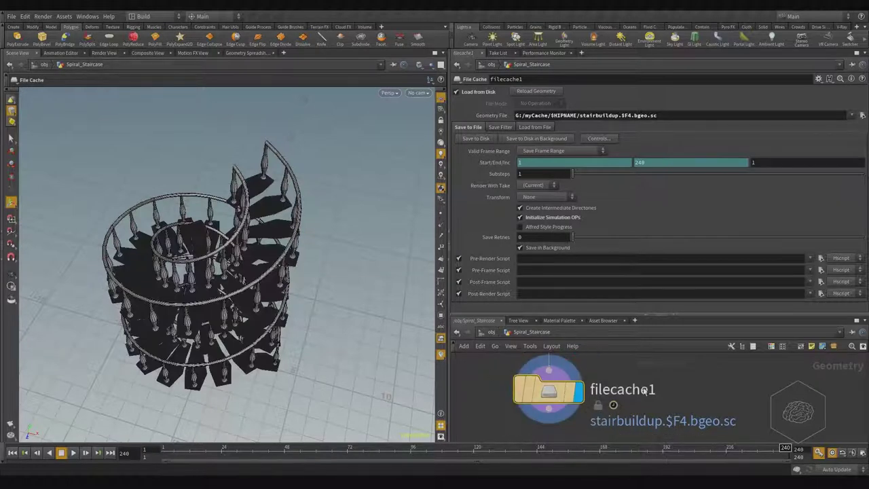
pyautogui.moveTo(710, 387); pyautogui.dragTo(690, 399, button='middle')
pyautogui.moveTo(148, 247); pyautogui.dragTo(317, 237)
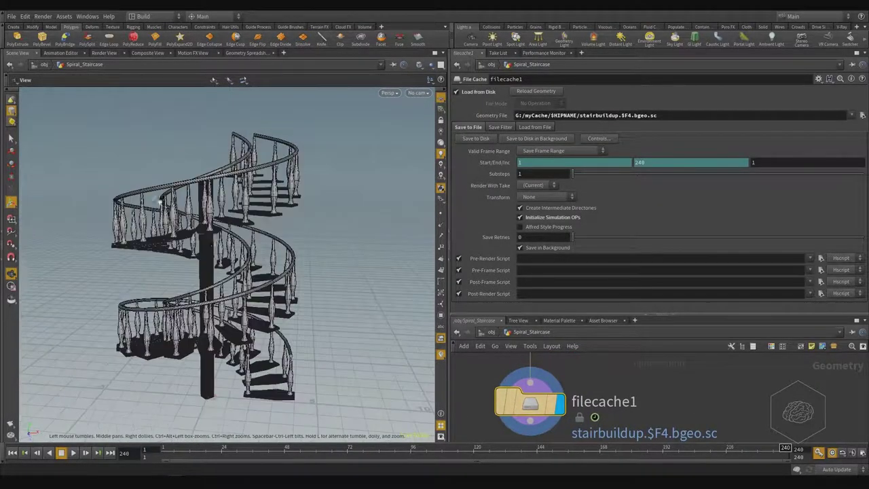
# Move in close on the cached balusters and steps, orbit the railing, and zoom the network out.
pyautogui.moveTo(317, 238); pyautogui.dragTo(229, 301, button='right')
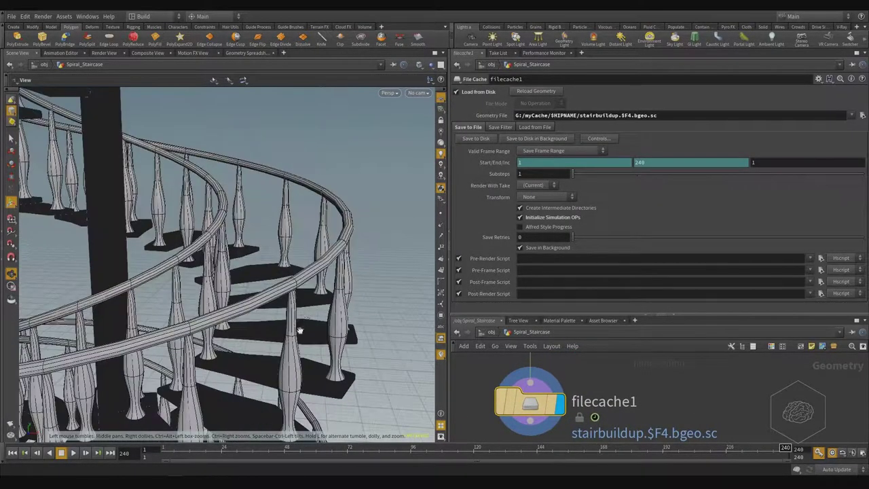
pyautogui.moveTo(229, 302)
pyautogui.mouseDown()
pyautogui.moveTo(311, 330)
pyautogui.moveTo(292, 319)
pyautogui.mouseUp()
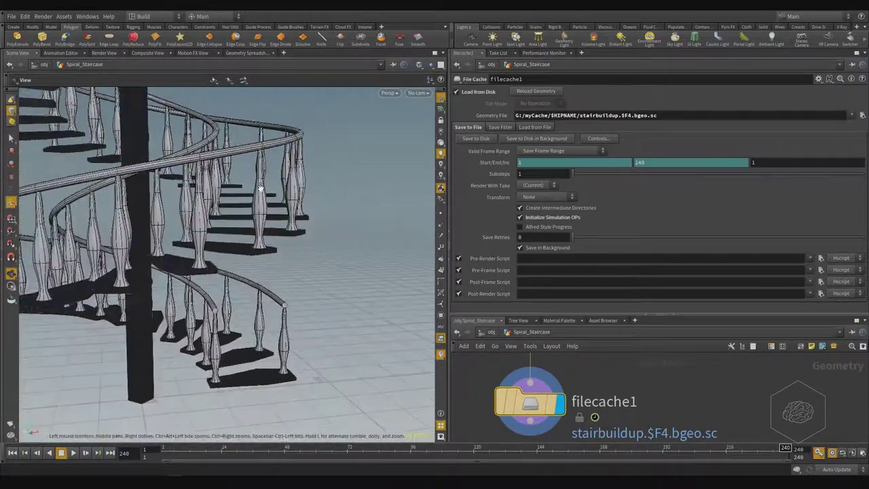
pyautogui.scroll(-2, 640, 431)
# Insert a normal1 Normal node on the wire between Spiral_Staircase and filecache1, then select filecache1.
pyautogui.press('h')
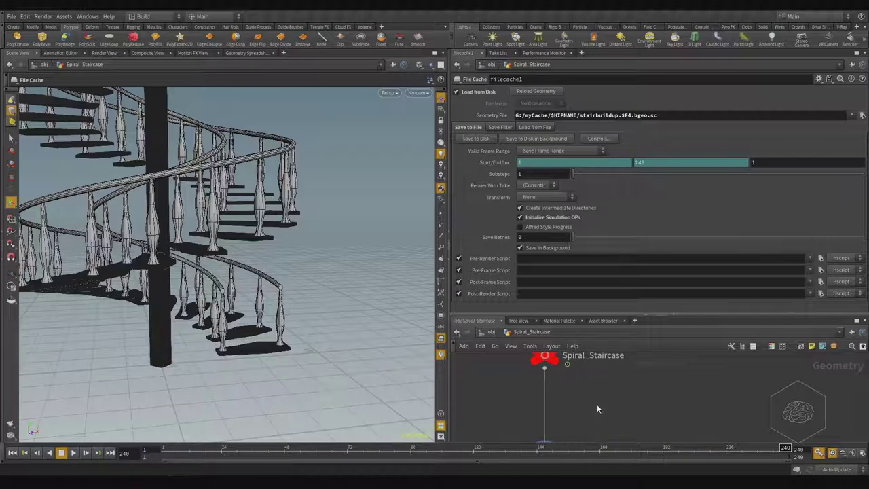
pyautogui.press('Tab')
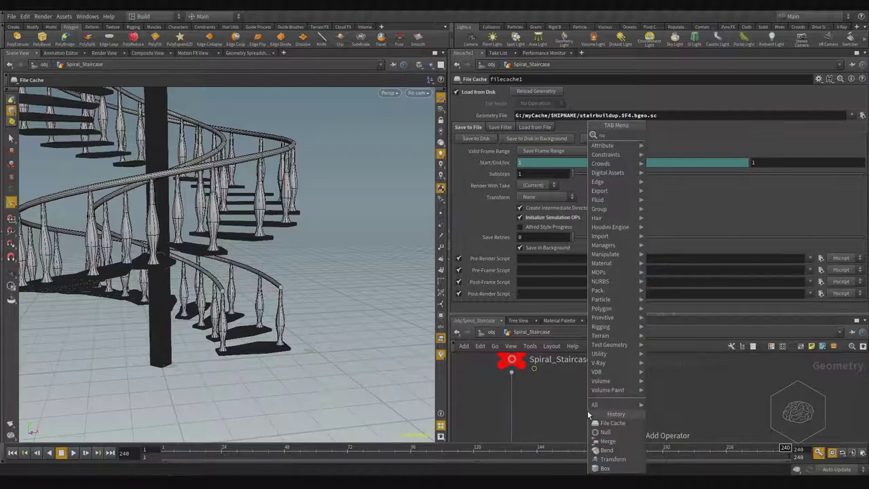
pyautogui.click(588, 411)
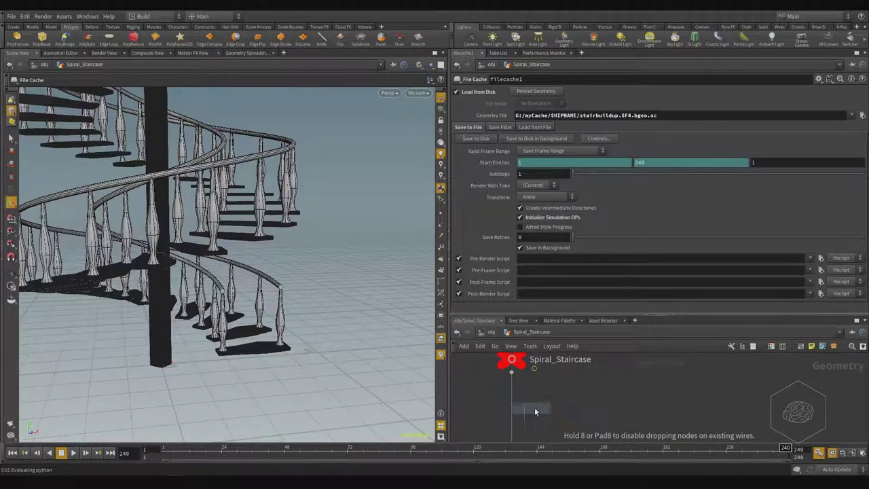
pyautogui.click(588, 406)
pyautogui.moveTo(600, 403); pyautogui.dragTo(519, 406)
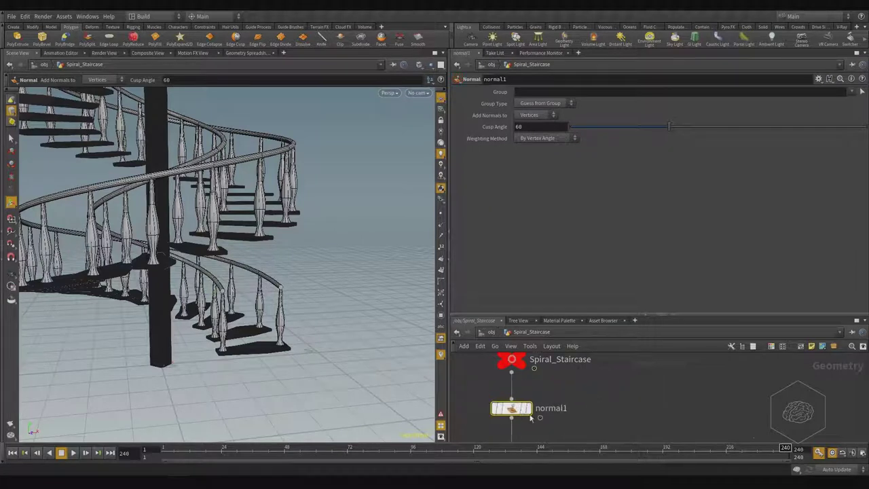
pyautogui.moveTo(593, 386); pyautogui.dragTo(592, 343, button='middle')
pyautogui.click(516, 421)
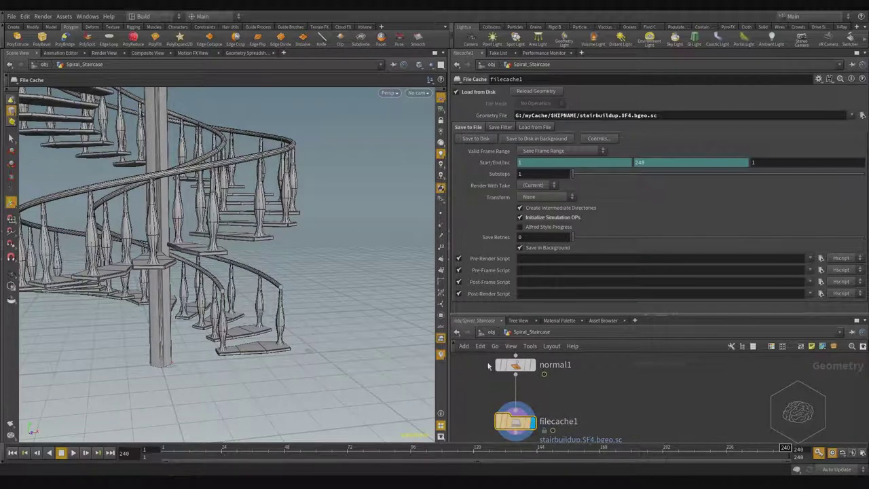
# Play the cached staircase build-up from frame 1, then stop and rewind to frame 1.
pyautogui.click(165, 453)
pyautogui.click(72, 453)
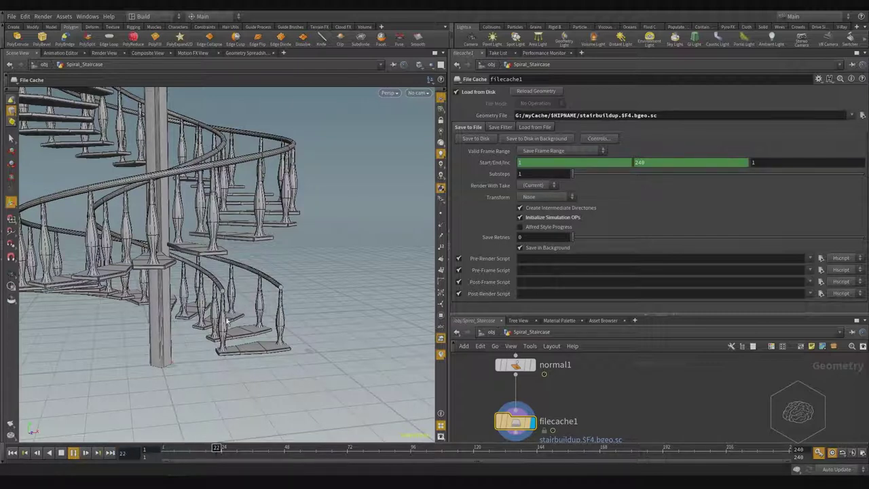
pyautogui.scroll(-3, 349, 334)
pyautogui.scroll(-3, 349, 333)
pyautogui.scroll(-3, 349, 333)
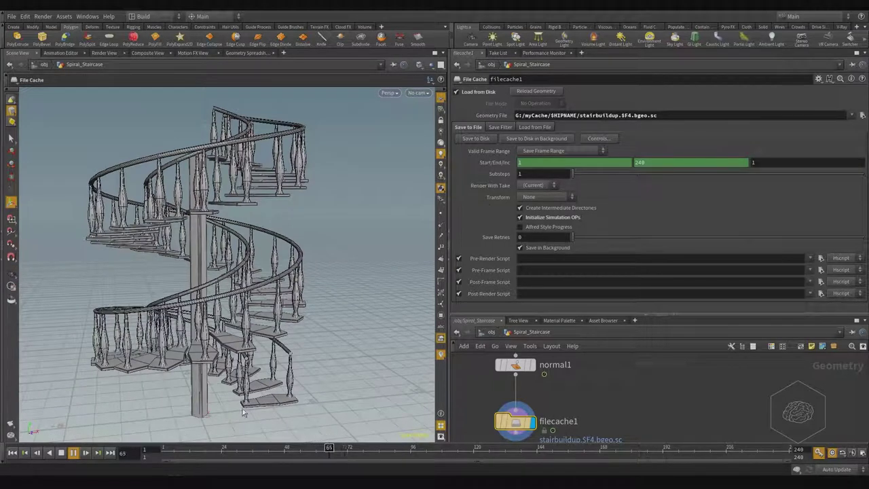
pyautogui.click(165, 454)
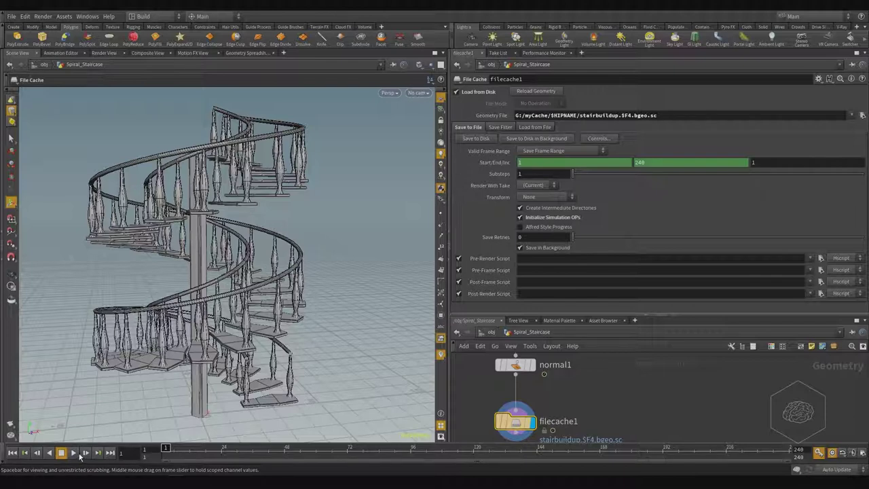
pyautogui.press('Tab')
# Add file1 reading G:/myCache/spiral_staircase_001/stairbuildup.$F4.bgeo.sc and set its display flag.
pyautogui.write('f')
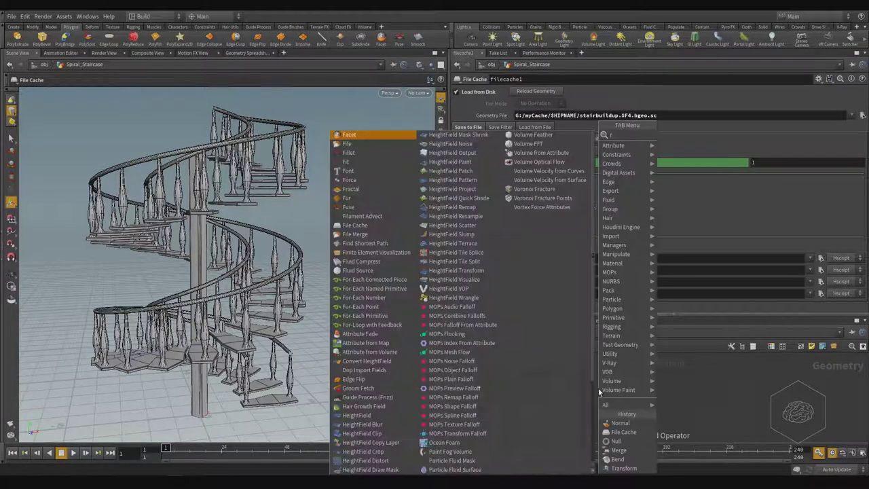
pyautogui.press('Return')
pyautogui.click(599, 388)
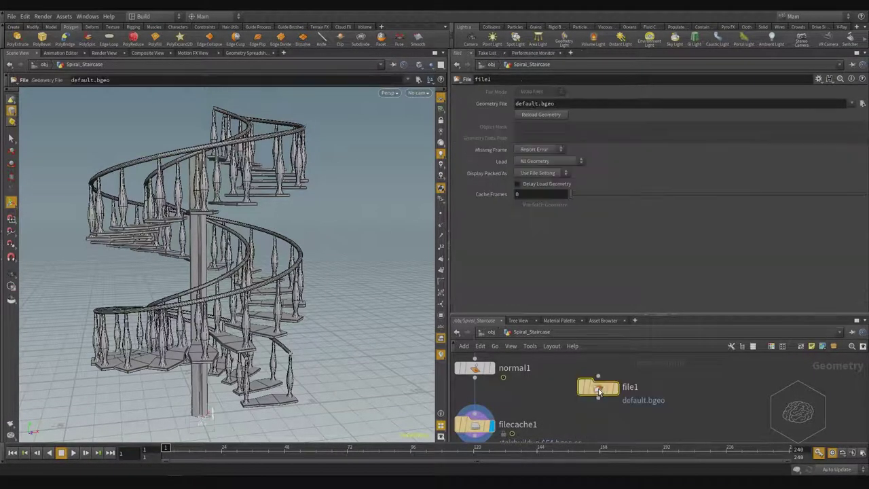
pyautogui.click(862, 105)
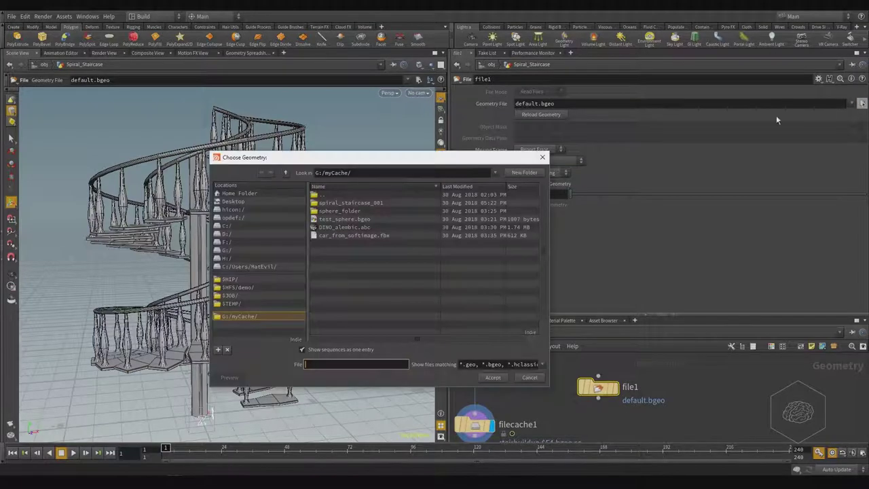
pyautogui.doubleClick(328, 203)
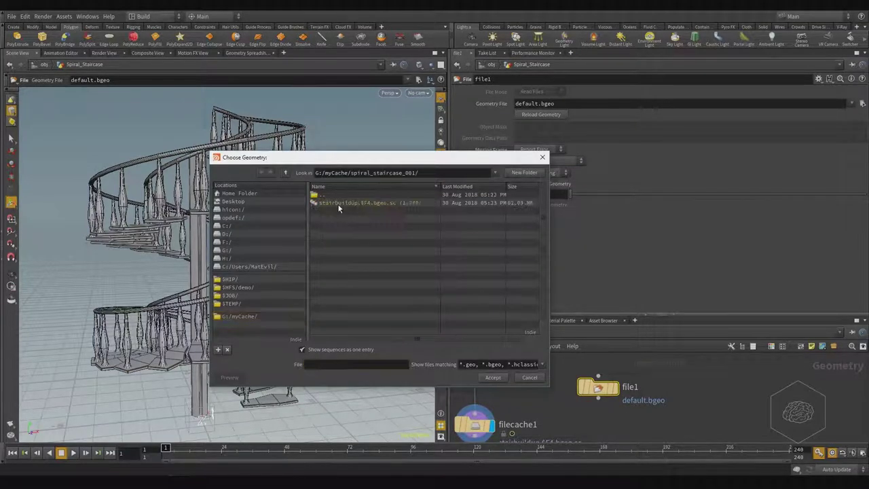
pyautogui.click(391, 202)
pyautogui.click(493, 378)
pyautogui.moveTo(598, 387)
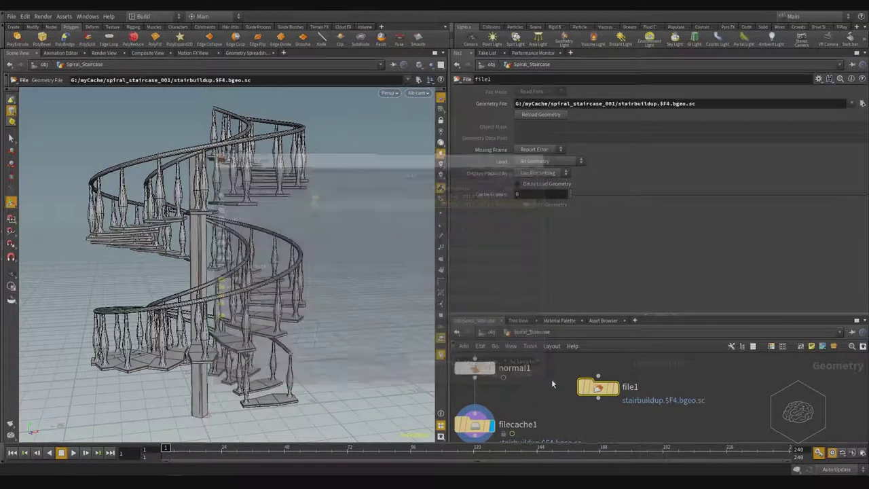
pyautogui.click(619, 366)
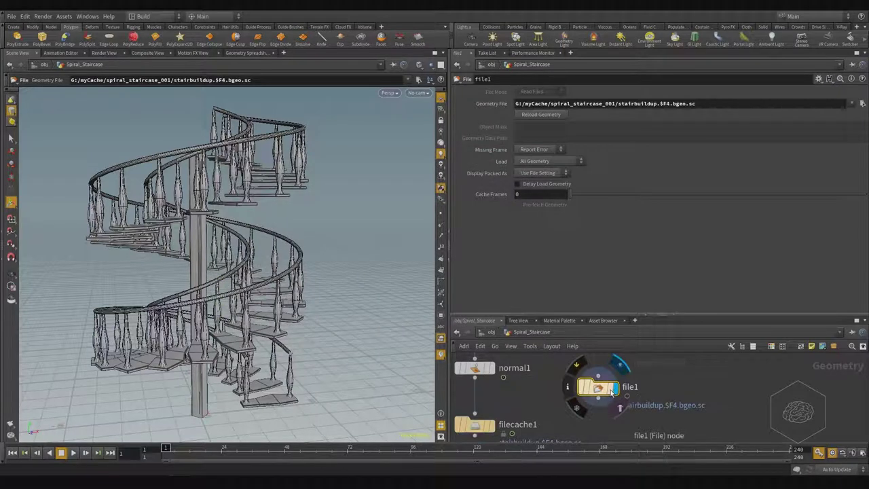
pyautogui.moveTo(514, 377); pyautogui.dragTo(525, 384, button='middle')
# Select the Controller null and return the timeline to frame 1.
pyautogui.scroll(-3, 524, 384)
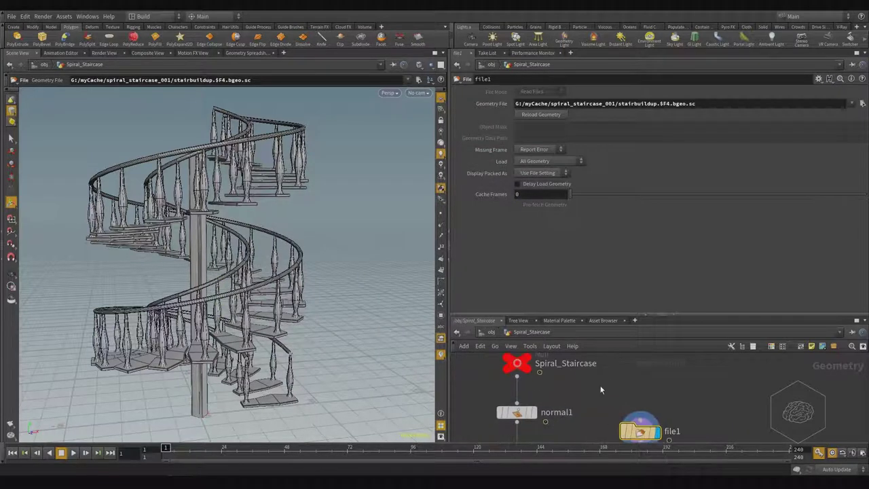
pyautogui.scroll(-2, 633, 408)
pyautogui.moveTo(633, 408); pyautogui.dragTo(690, 395, button='middle')
pyautogui.scroll(2, 730, 394)
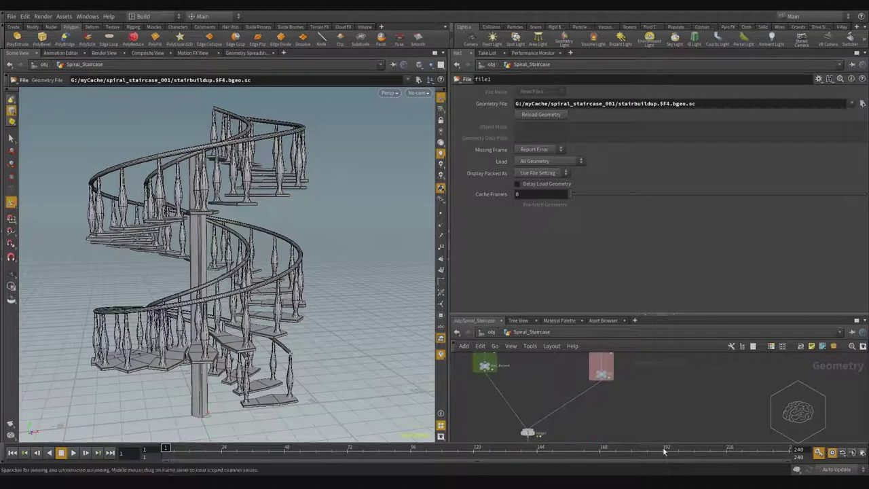
pyautogui.moveTo(728, 363); pyautogui.dragTo(657, 433, button='middle')
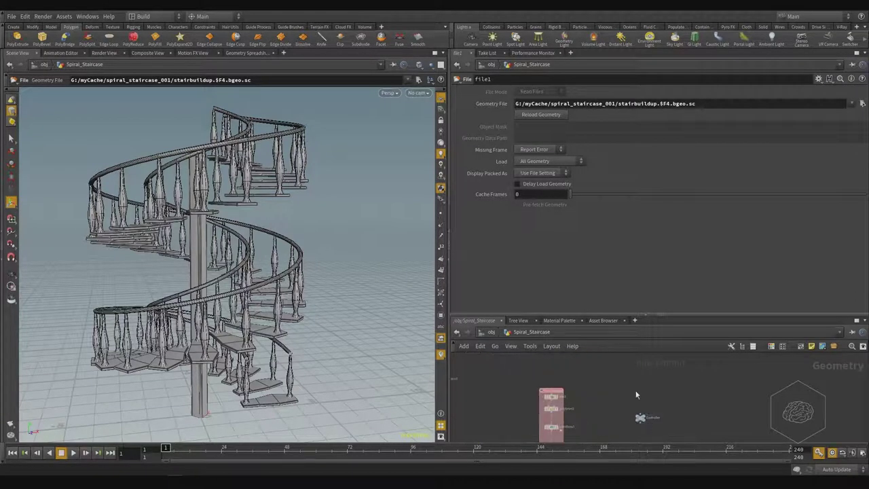
pyautogui.moveTo(683, 378); pyautogui.dragTo(614, 442)
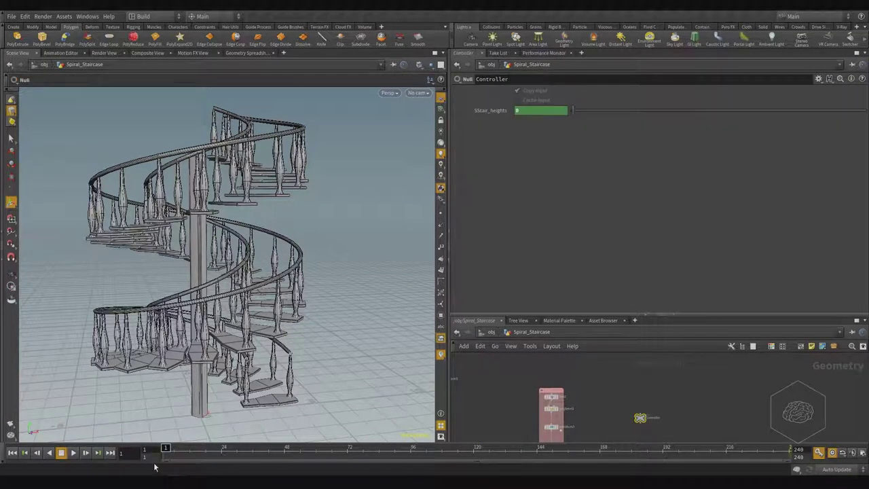
pyautogui.moveTo(170, 447); pyautogui.dragTo(165, 448)
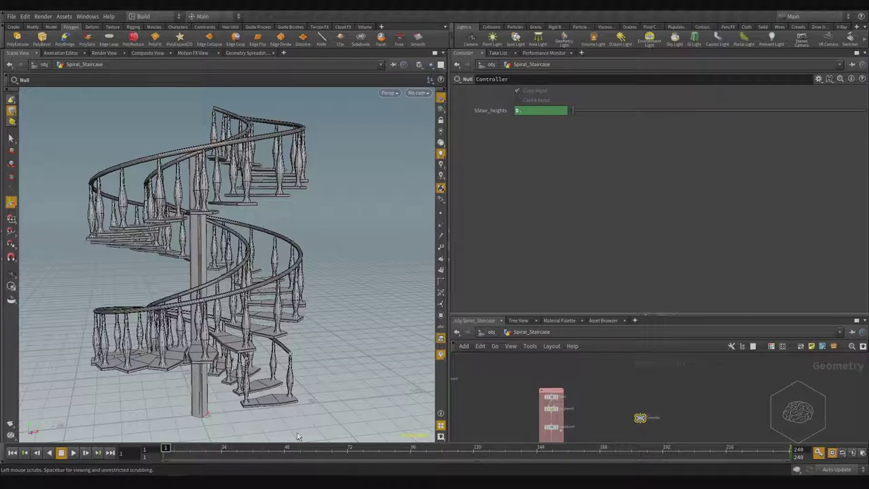
# Scrub the timeline to watch the staircase grow, then select filecache1.
pyautogui.moveTo(686, 417); pyautogui.dragTo(617, 372, button='middle')
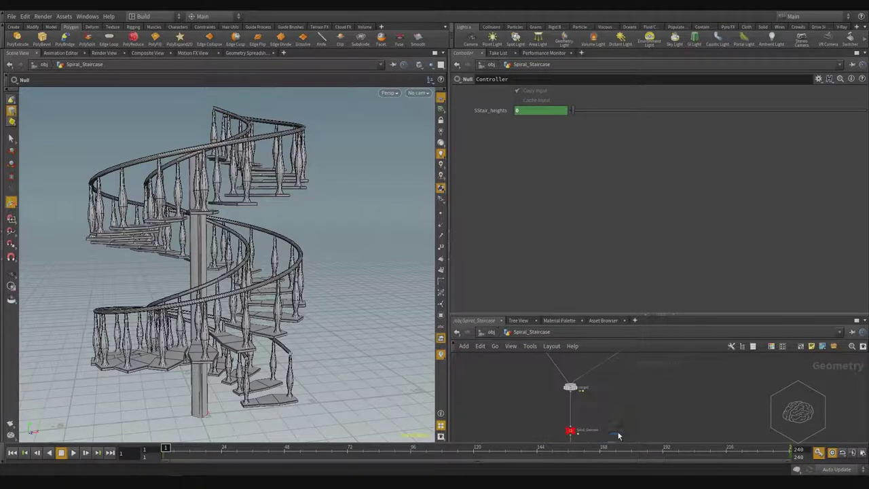
pyautogui.scroll(3, 568, 414)
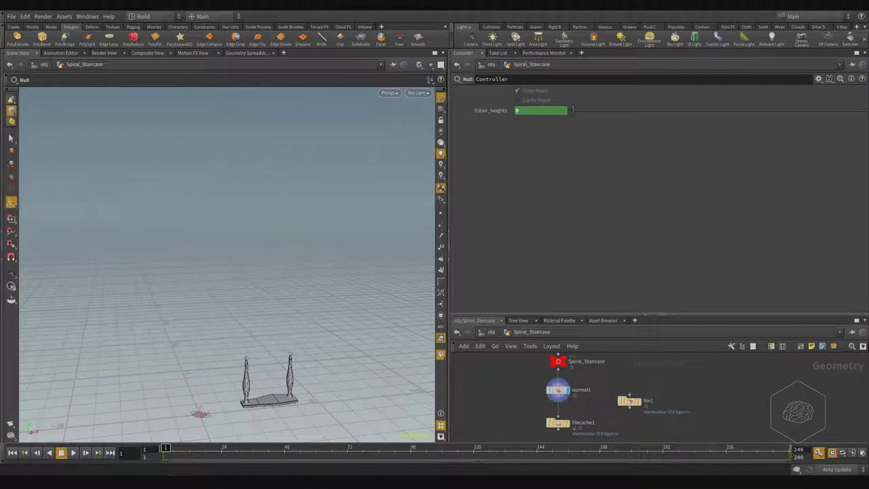
pyautogui.moveTo(163, 448)
pyautogui.mouseDown()
pyautogui.moveTo(514, 464)
pyautogui.moveTo(165, 449)
pyautogui.mouseUp()
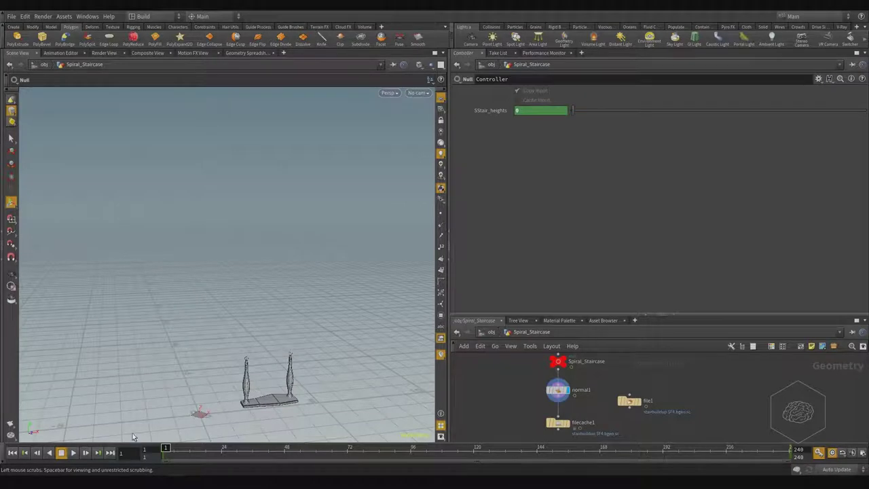
pyautogui.click(558, 422)
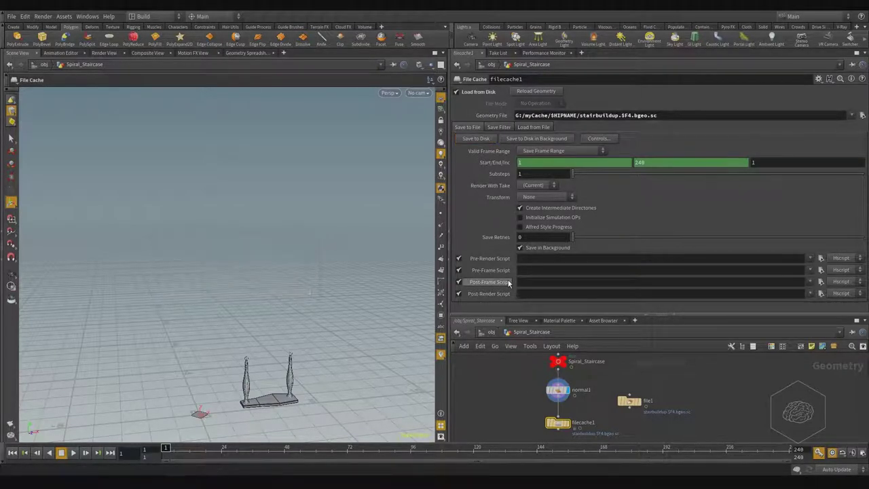
# Strip '.sc' so filecache1 writes stairbuildup.$F4.bgeo, and save frames 1–240 to disk.
pyautogui.click(648, 116)
pyautogui.press('BackSpace')
pyautogui.press('BackSpace')
pyautogui.press('BackSpace')
pyautogui.press('Return')
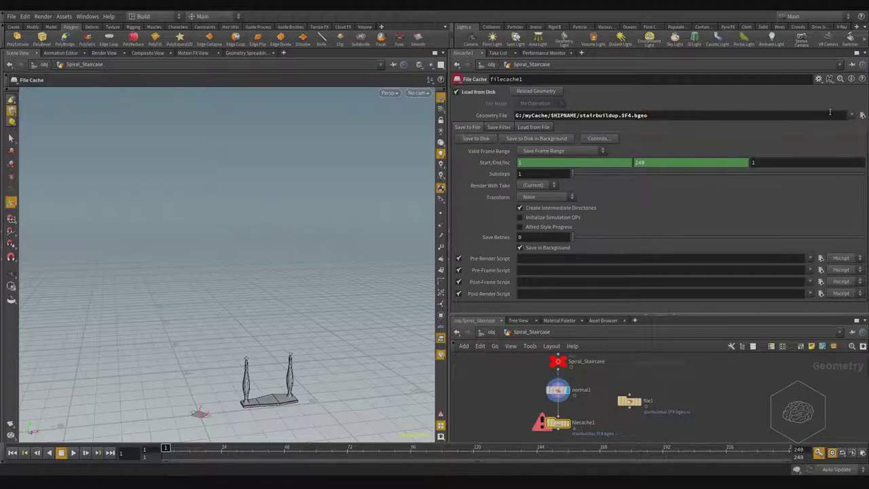
pyautogui.click(476, 139)
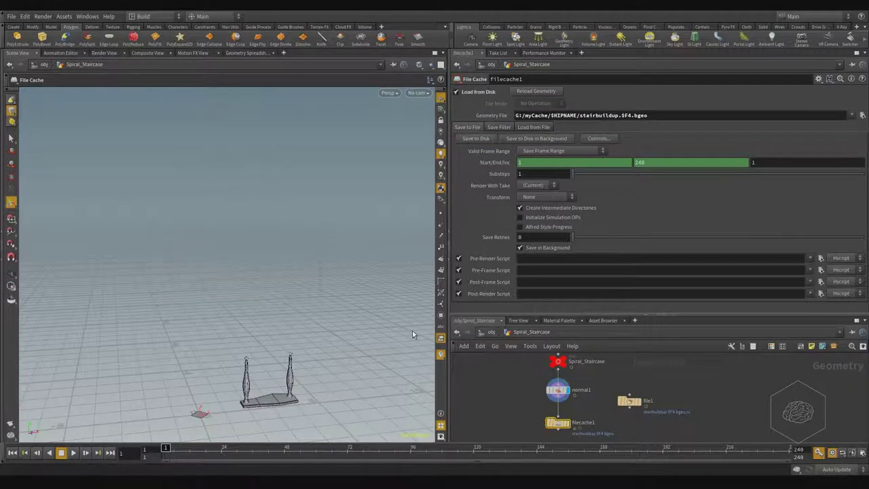
pyautogui.moveTo(558, 423)
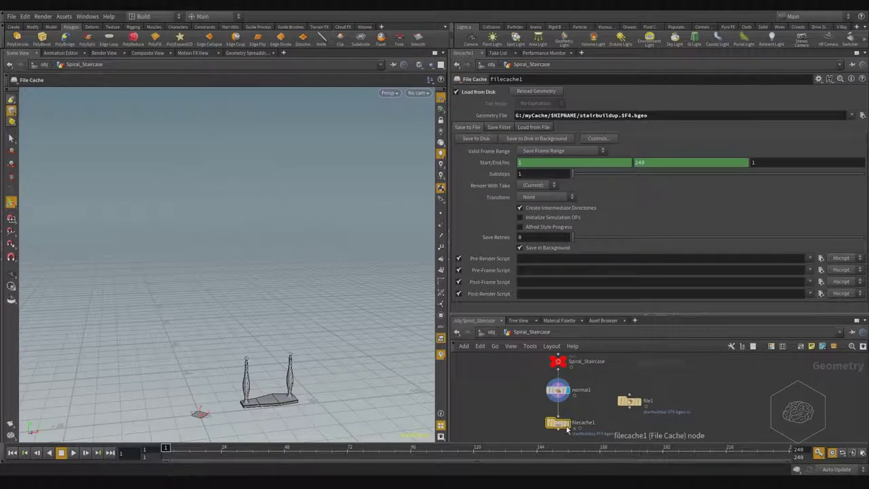
# Display filecache1, scrub through the cached build-up back to frame 1, and select file1.
pyautogui.click(569, 425)
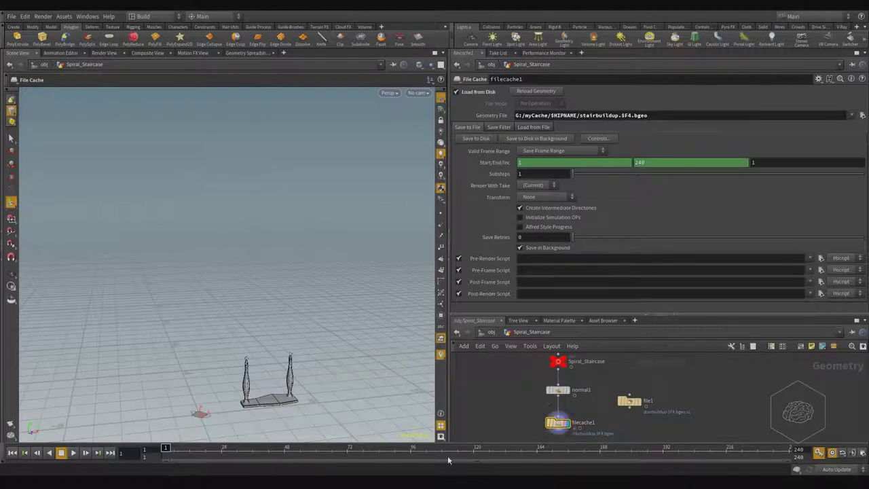
pyautogui.moveTo(156, 446); pyautogui.dragTo(167, 448)
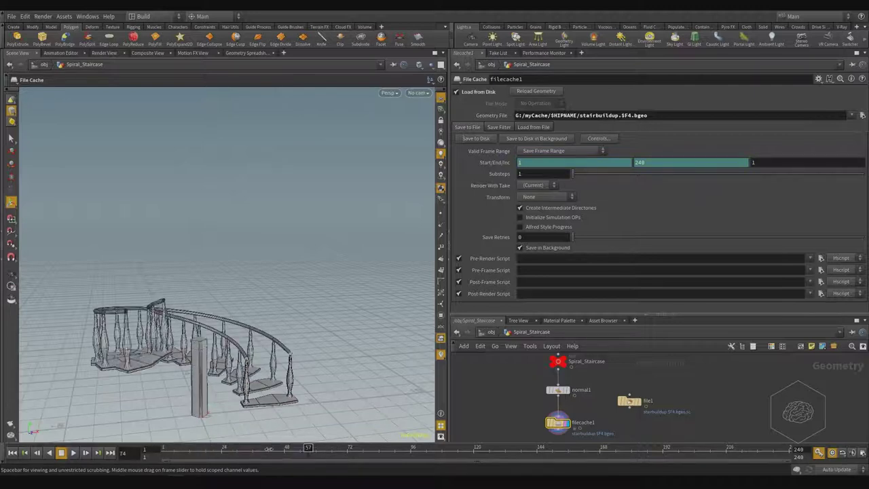
pyautogui.moveTo(168, 448); pyautogui.dragTo(151, 436)
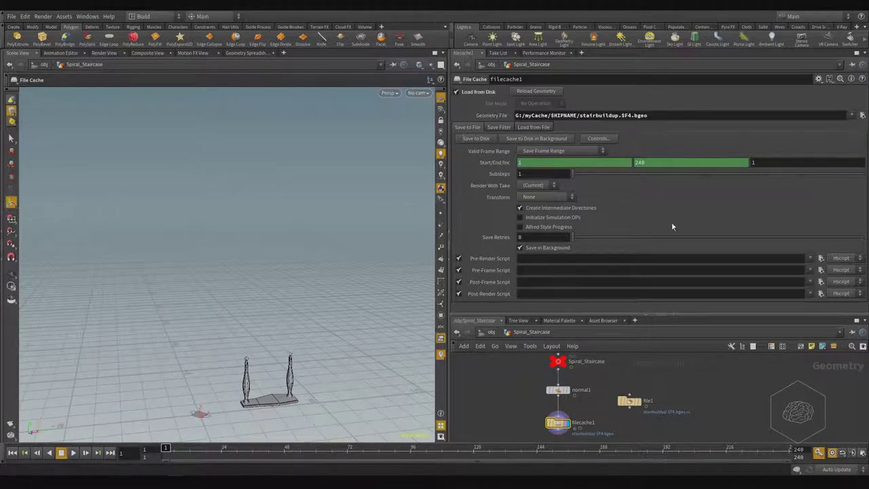
pyautogui.click(629, 401)
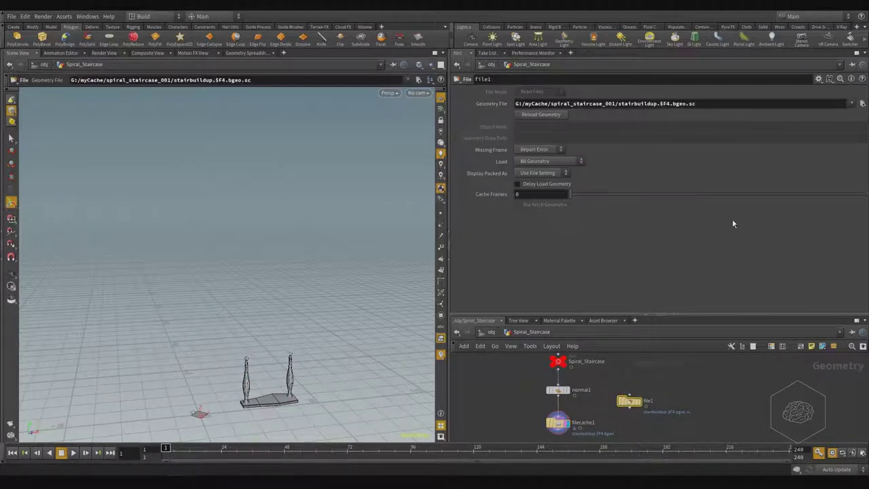
# Point file1 at stairbuildup.$F4.bgeo without '.sc' and give it the display flag.
pyautogui.click(720, 105)
pyautogui.press('Return')
pyautogui.click(633, 403)
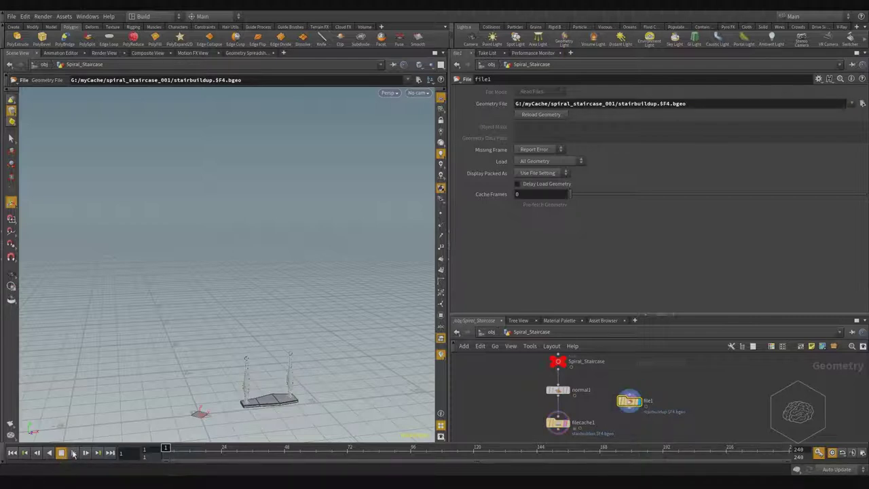
# Play the cached staircase build-up while orbiting to a high overhead view.
pyautogui.click(74, 453)
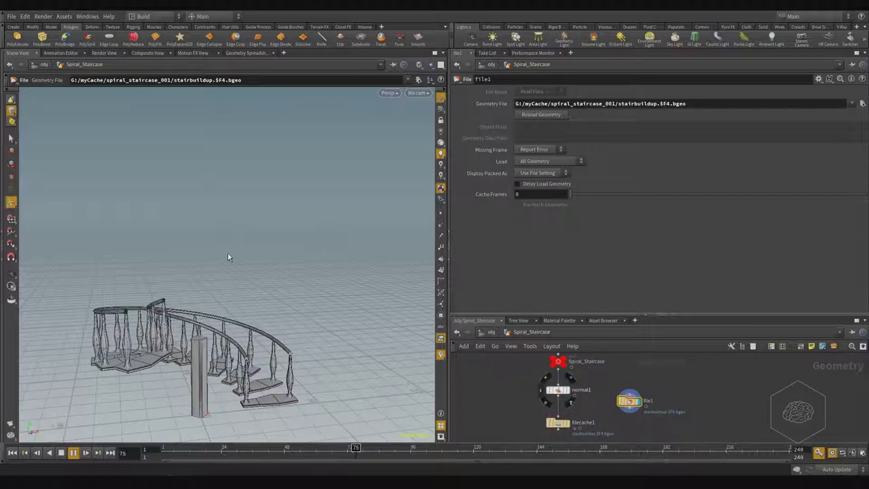
pyautogui.moveTo(229, 258); pyautogui.dragTo(228, 309)
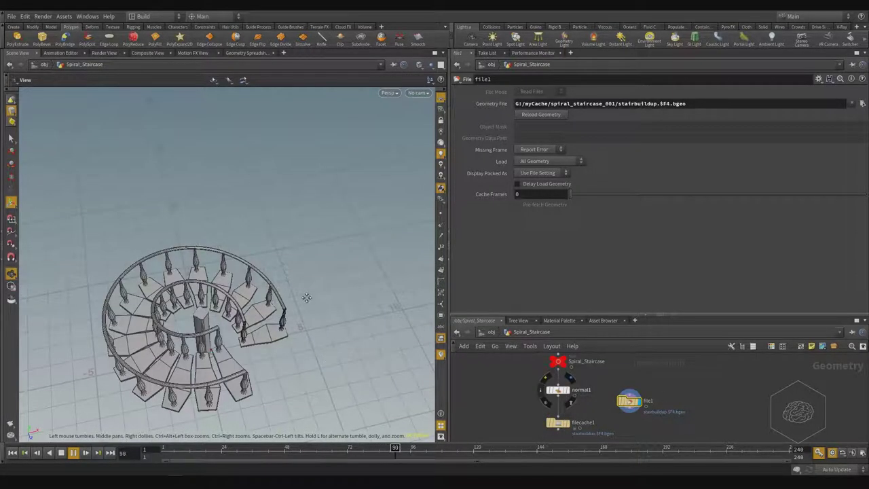
pyautogui.moveTo(301, 346); pyautogui.dragTo(297, 291)
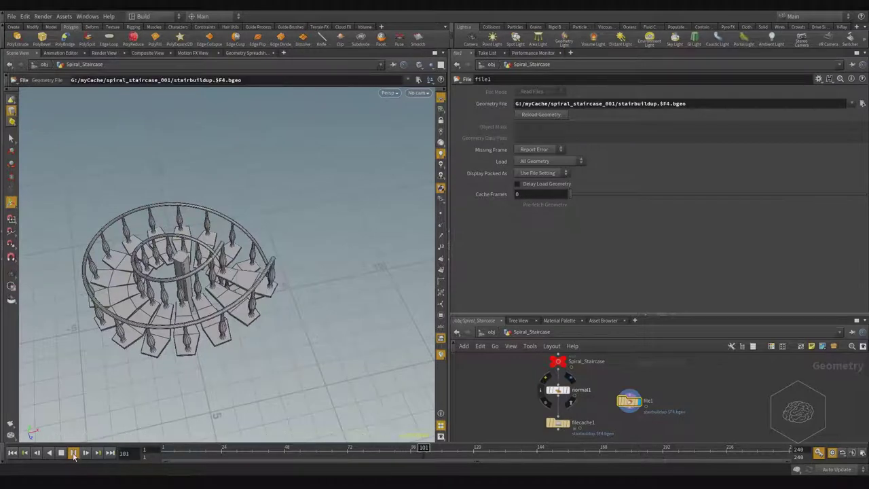
# Look through cam1 and start a flipbook of frames 1–240 into MPlay.
pyautogui.click(418, 92)
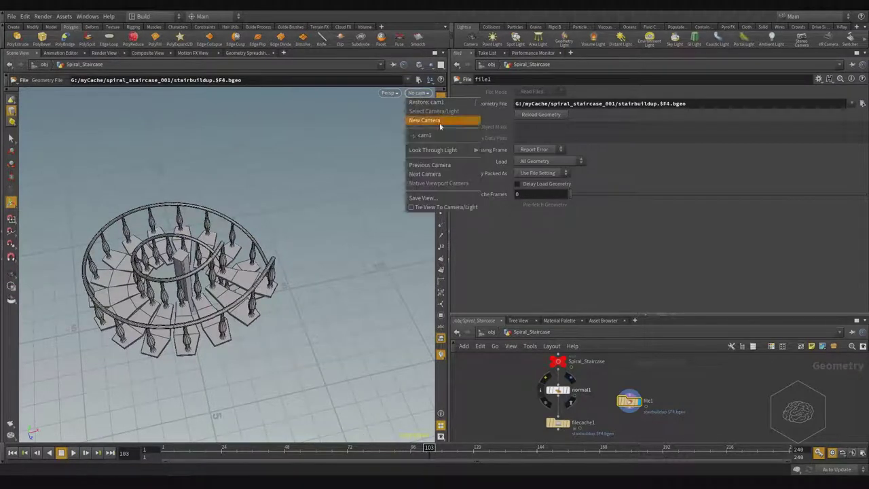
pyautogui.click(440, 135)
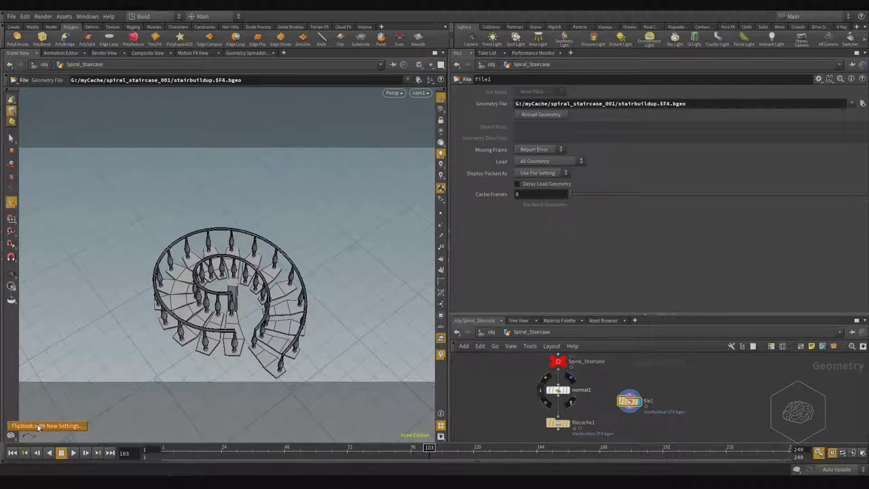
pyautogui.click(38, 425)
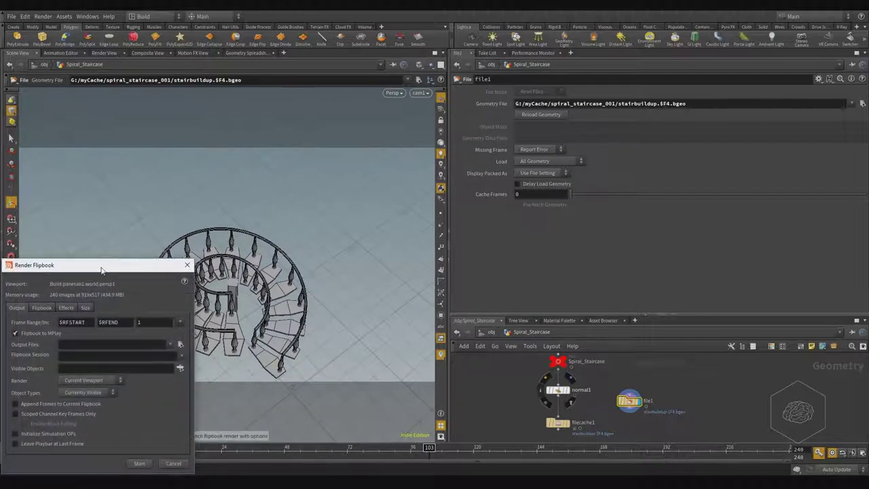
pyautogui.moveTo(102, 270); pyautogui.dragTo(283, 200)
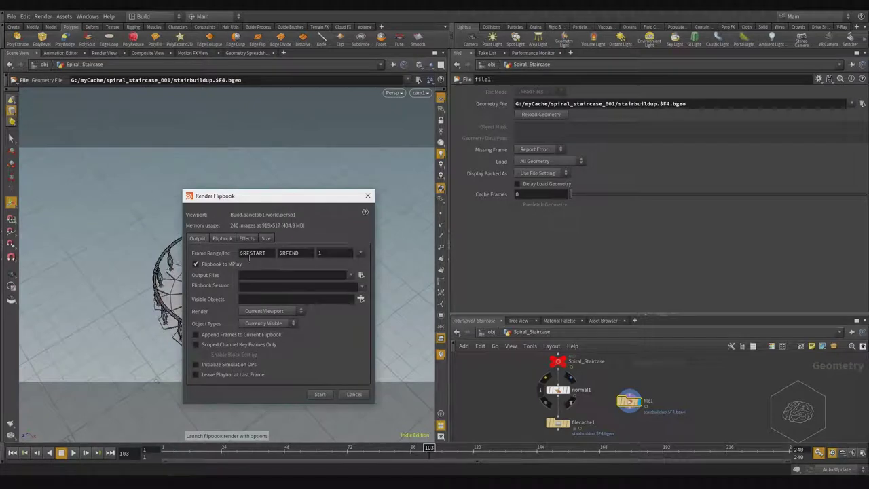
pyautogui.click(320, 398)
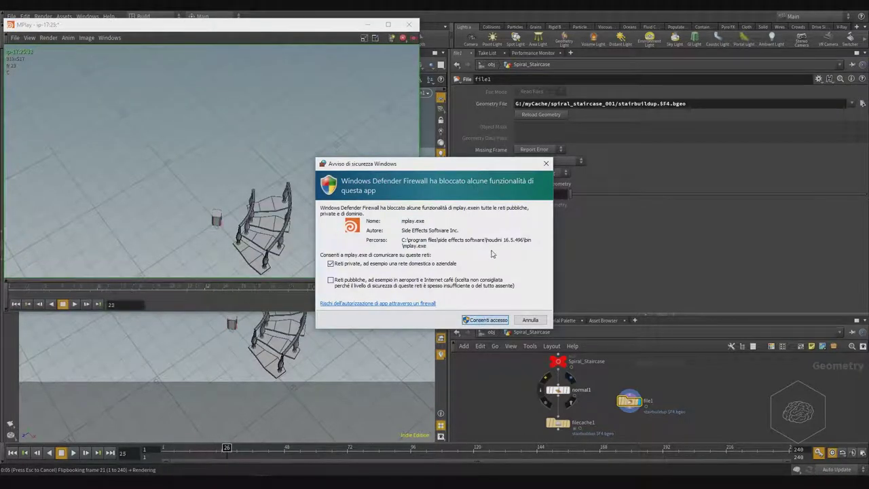
# Dismiss the mplay.exe firewall prompt, stop the flipbook at frame 103, and browse MPlay's File menu.
pyautogui.press('Return')
pyautogui.moveTo(286, 25); pyautogui.dragTo(493, 70)
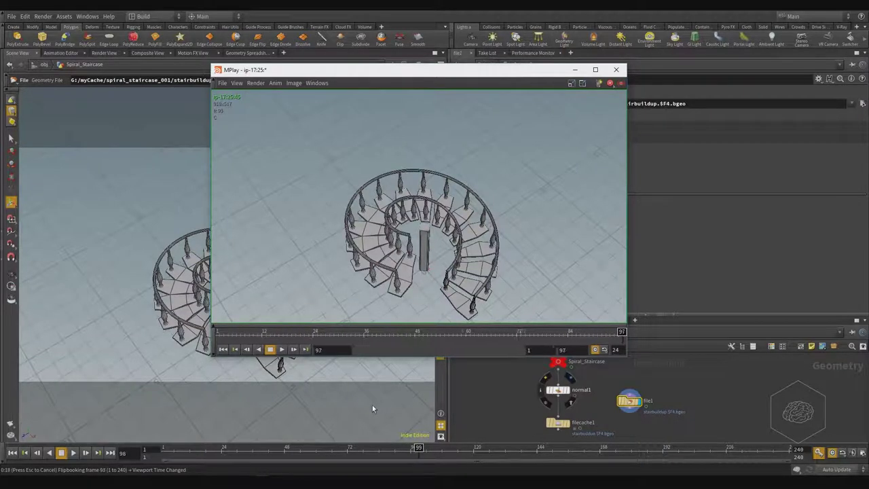
pyautogui.press('Escape')
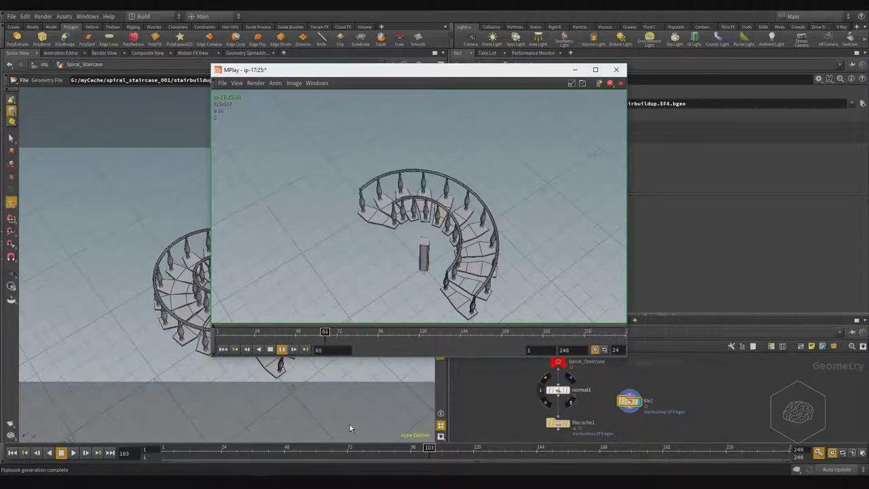
pyautogui.click(226, 84)
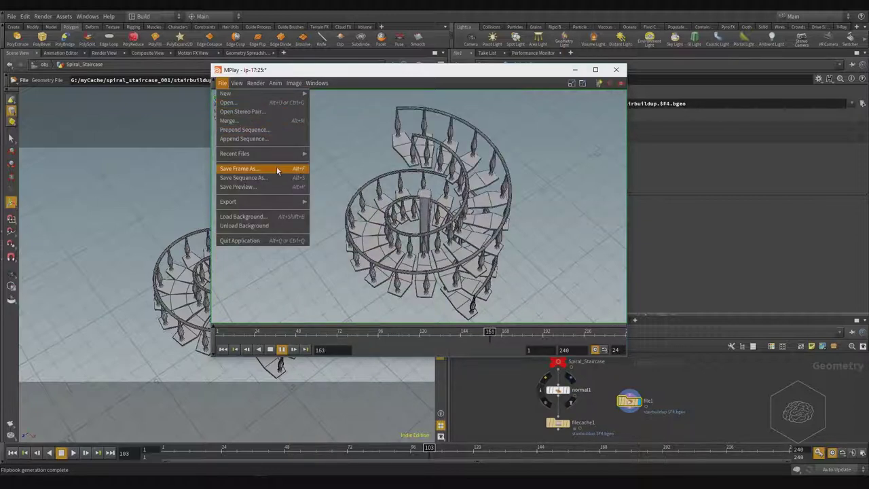
pyautogui.click(501, 77)
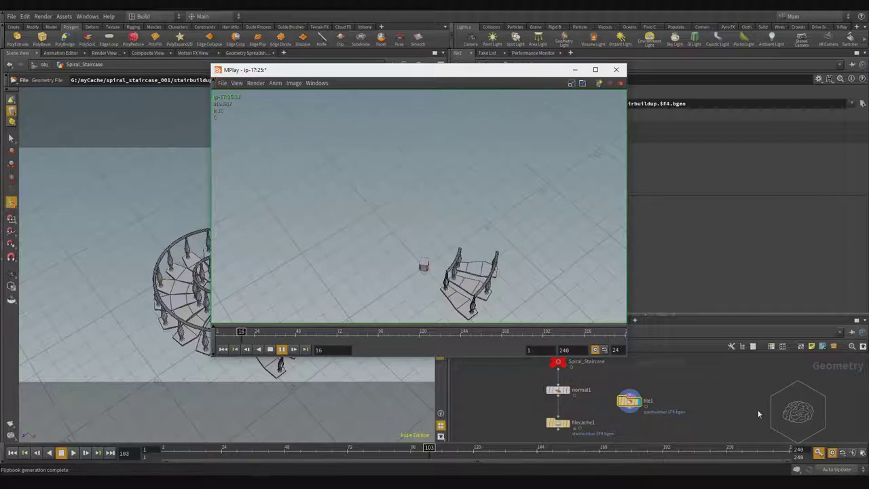